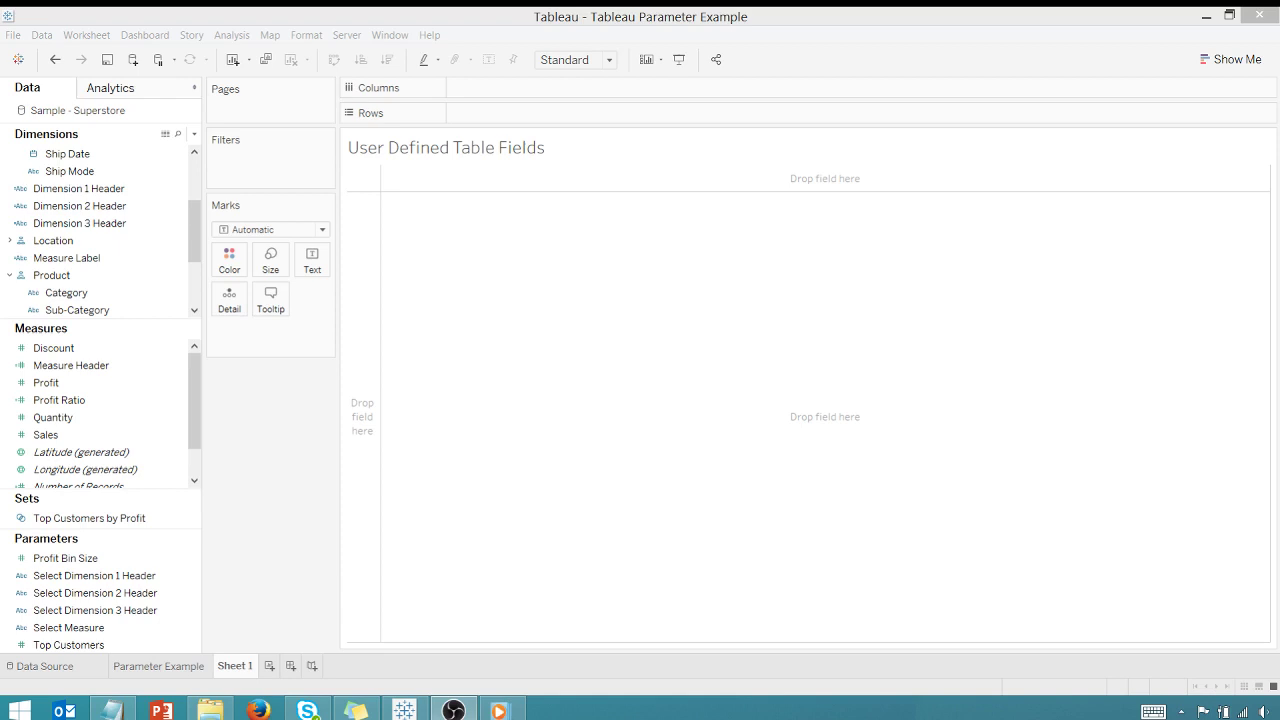
- Start a new String parameter restricted to a list of values, then cancel it
key(alt+Tab)
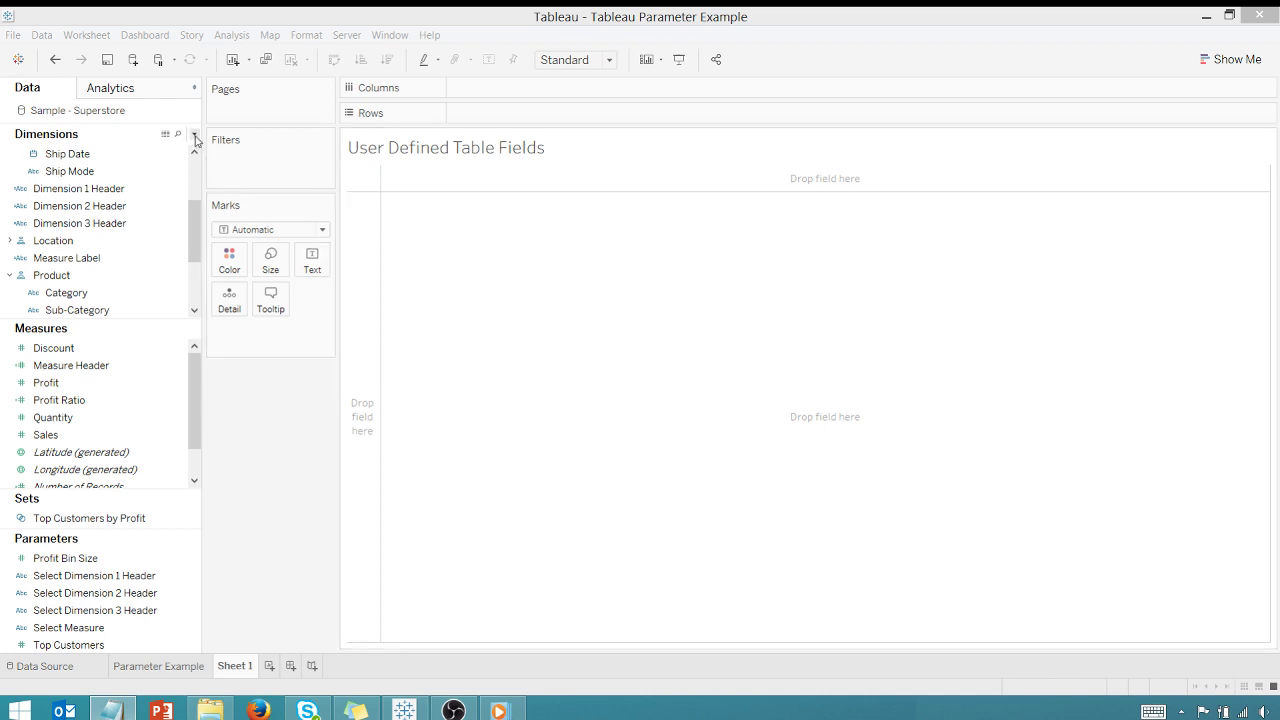
click(194, 142)
click(194, 136)
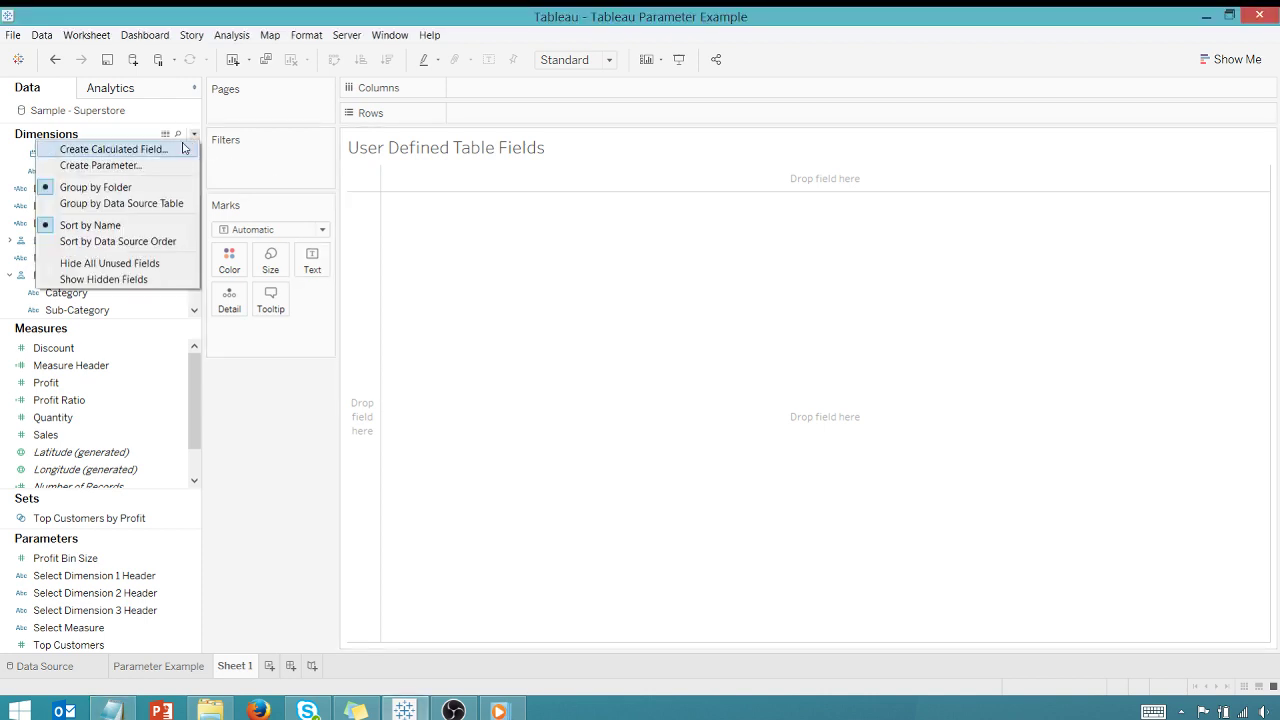
click(147, 172)
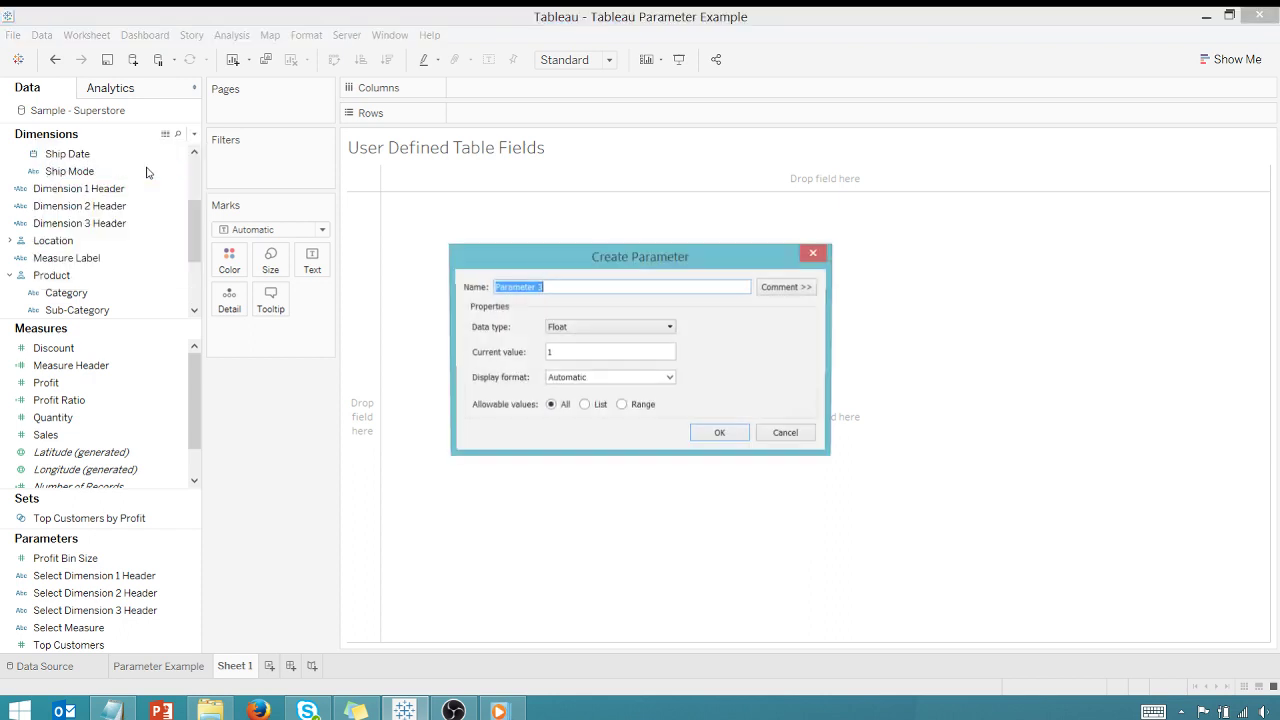
click(566, 287)
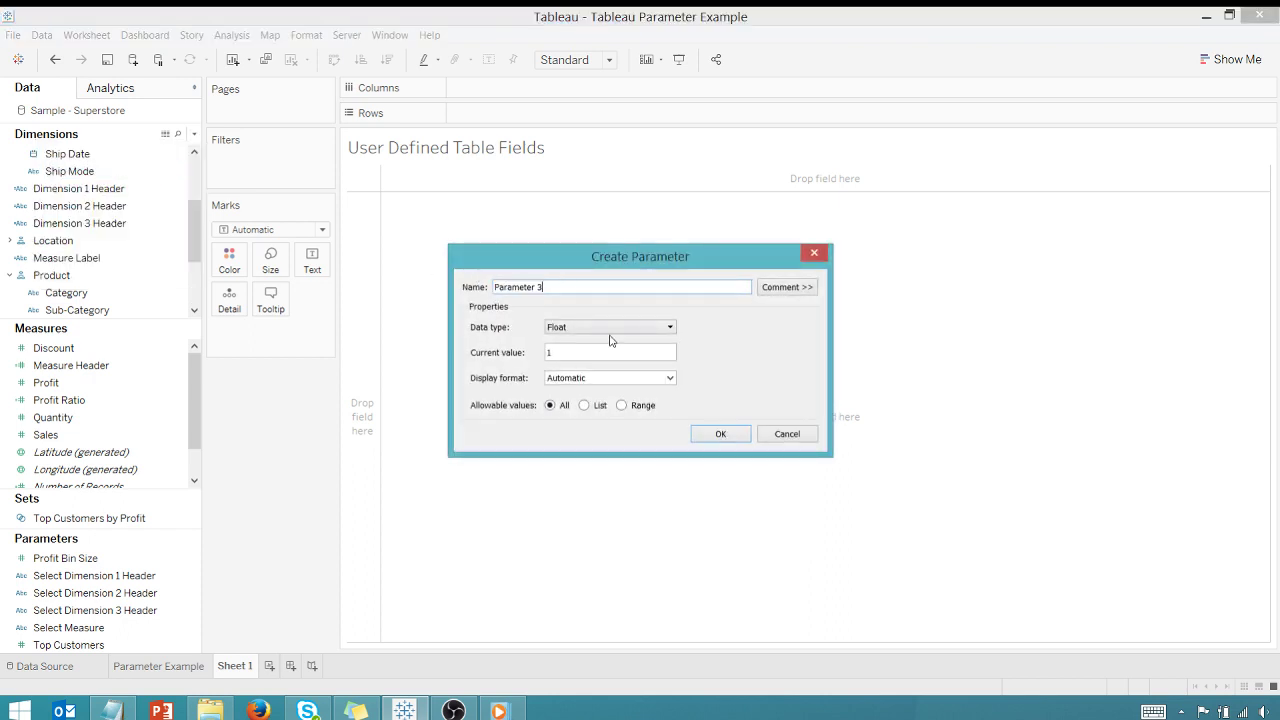
click(670, 328)
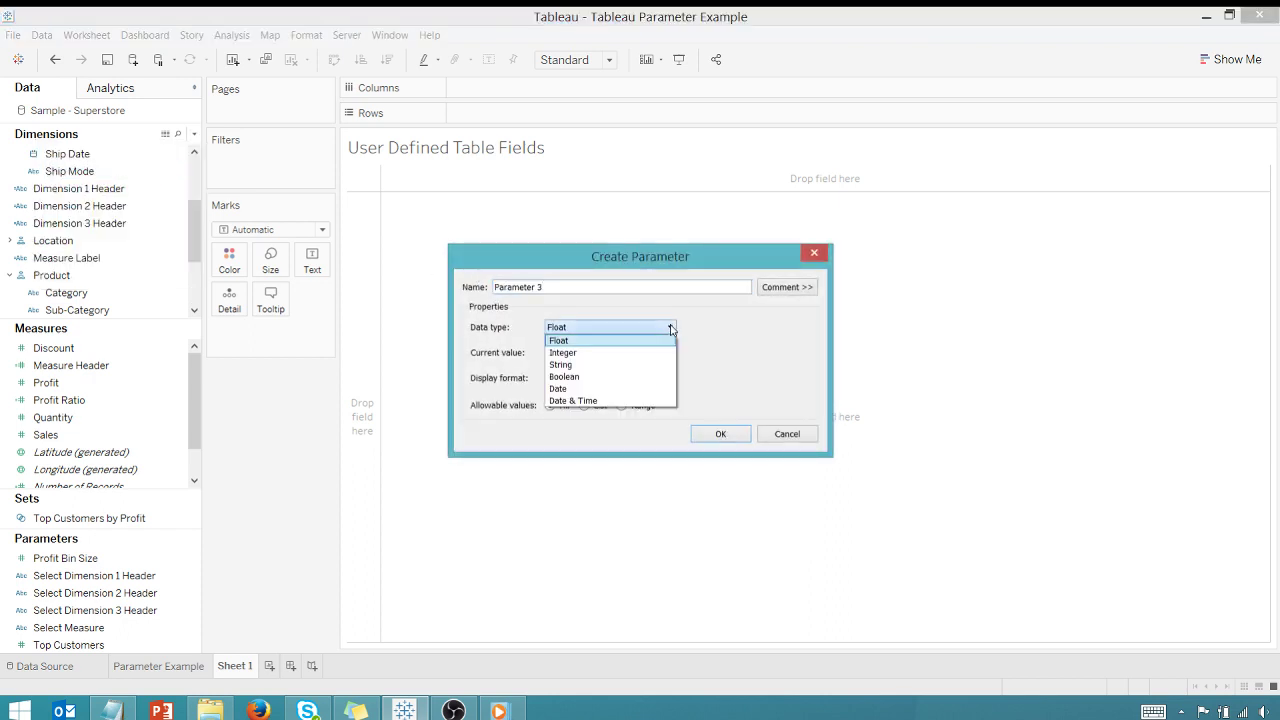
click(600, 364)
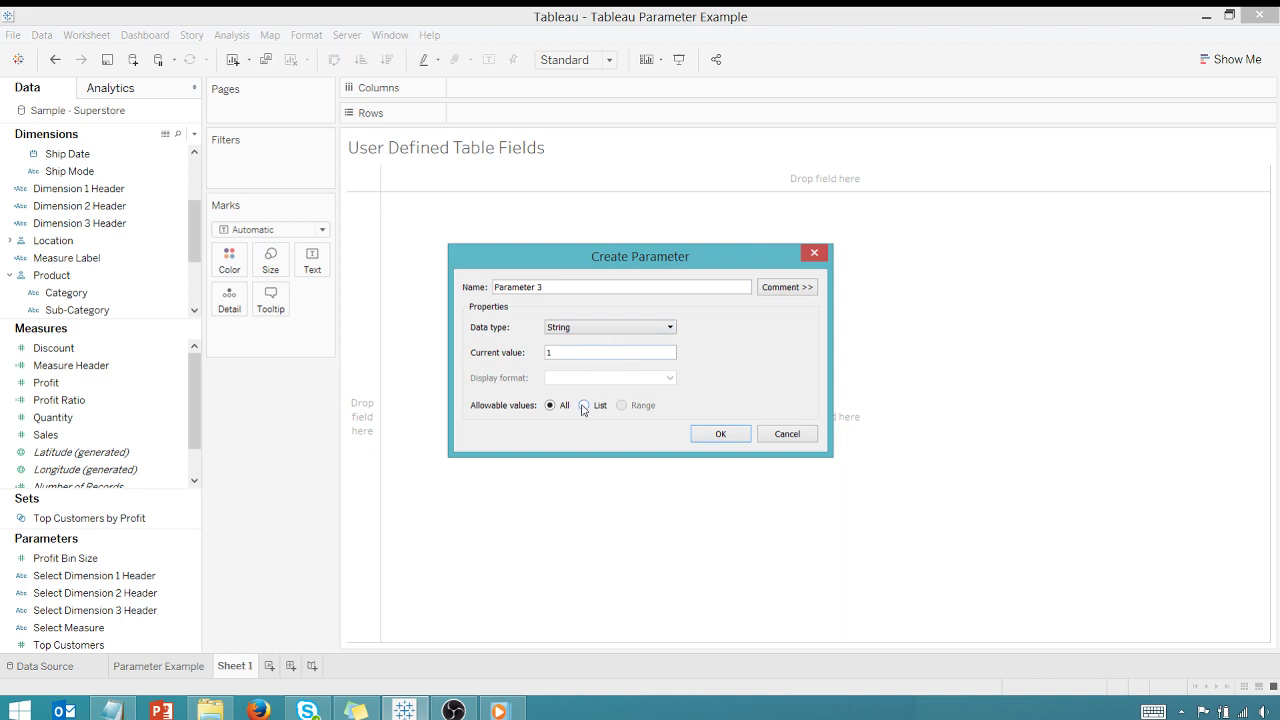
click(584, 406)
click(544, 475)
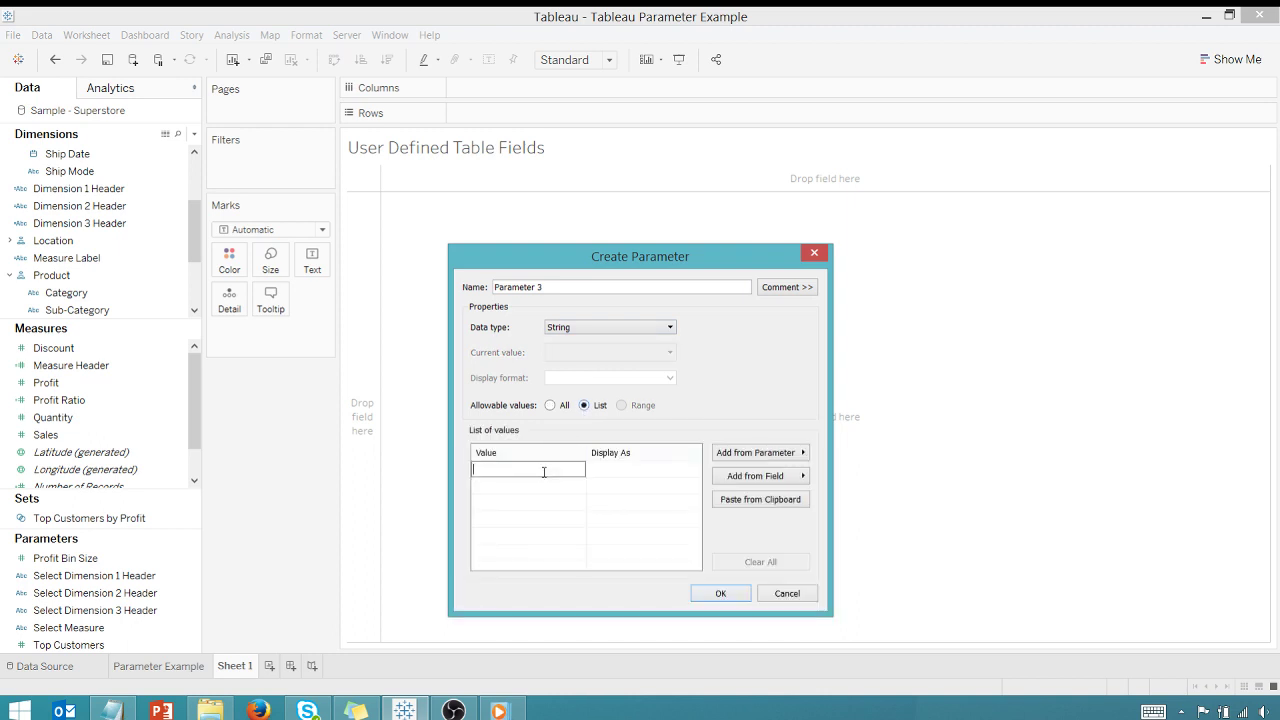
click(787, 594)
- Review Select Dimension 1 Header's values Customer Name, Segment, Order ID and N/A, then confirm
click(120, 577)
right_click(119, 577)
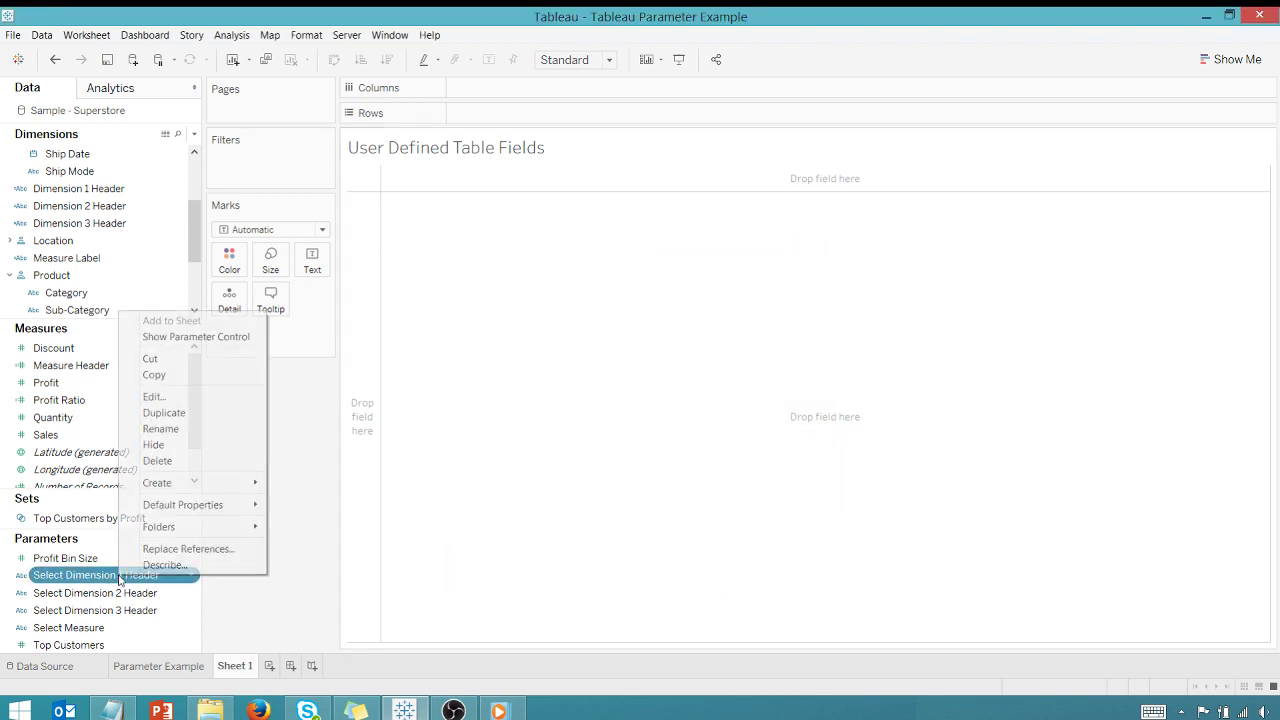
click(152, 397)
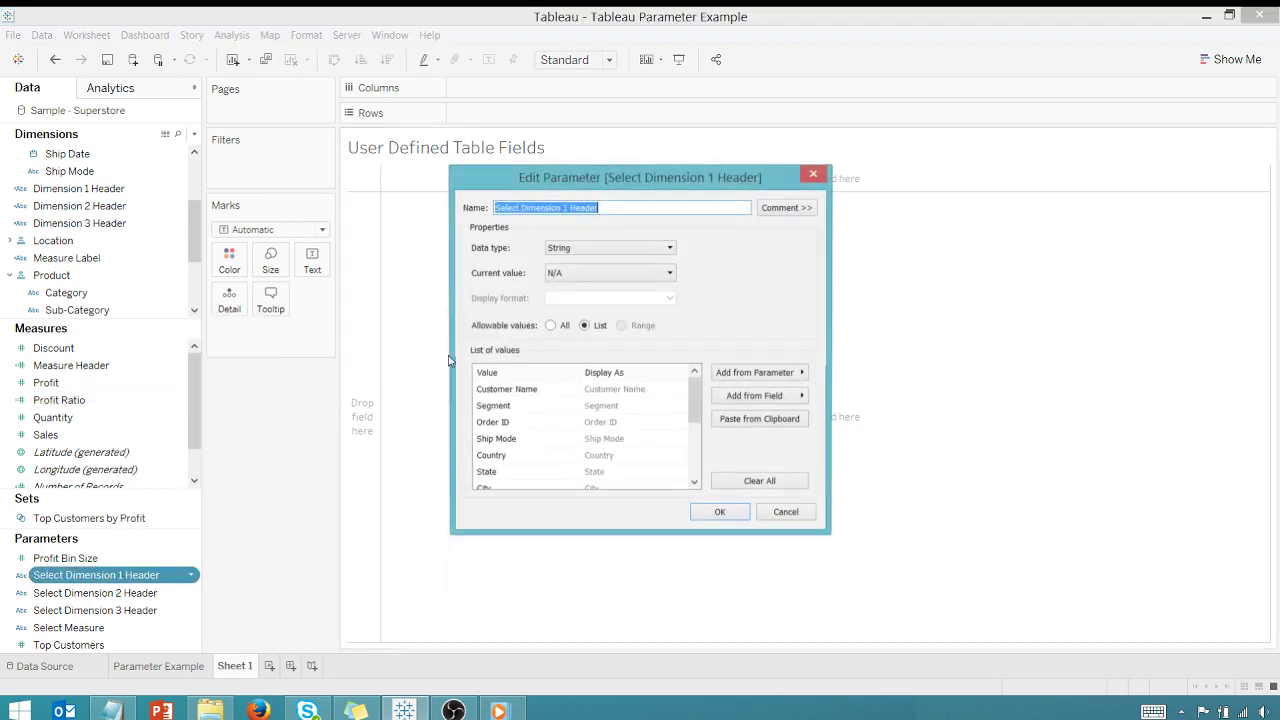
drag(633, 192, 623, 112)
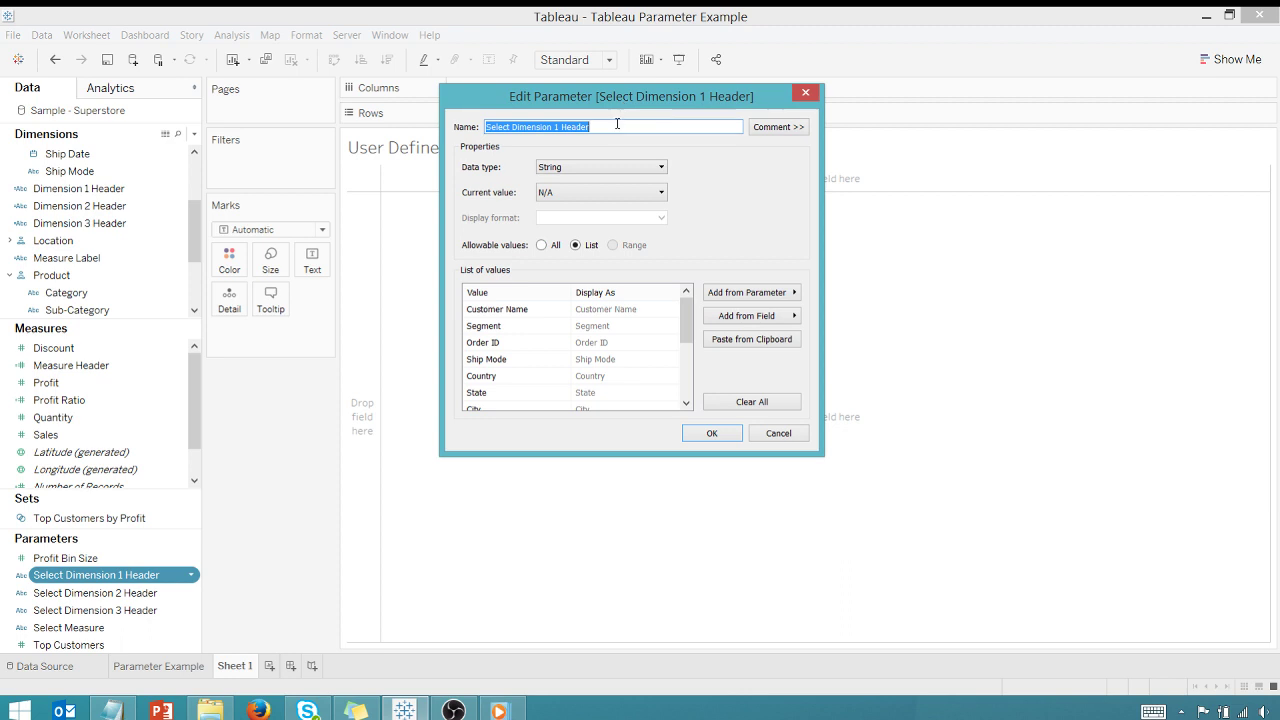
click(591, 127)
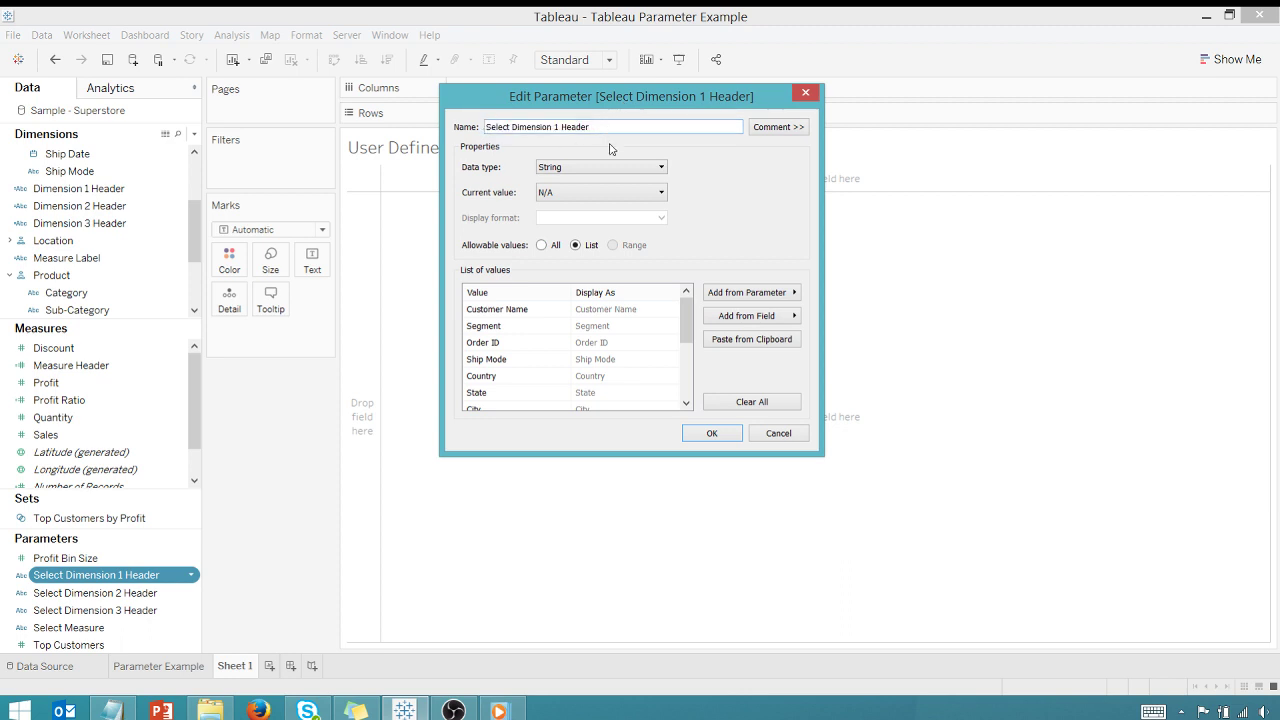
click(525, 314)
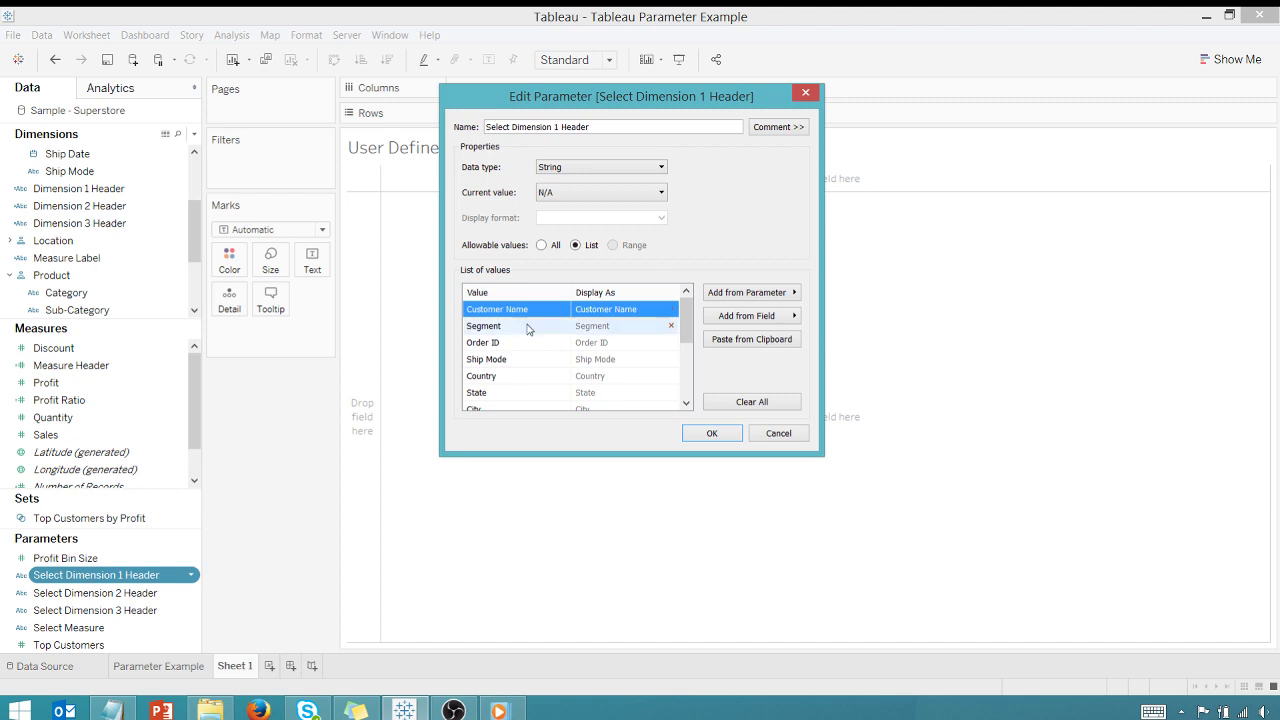
click(526, 326)
click(524, 343)
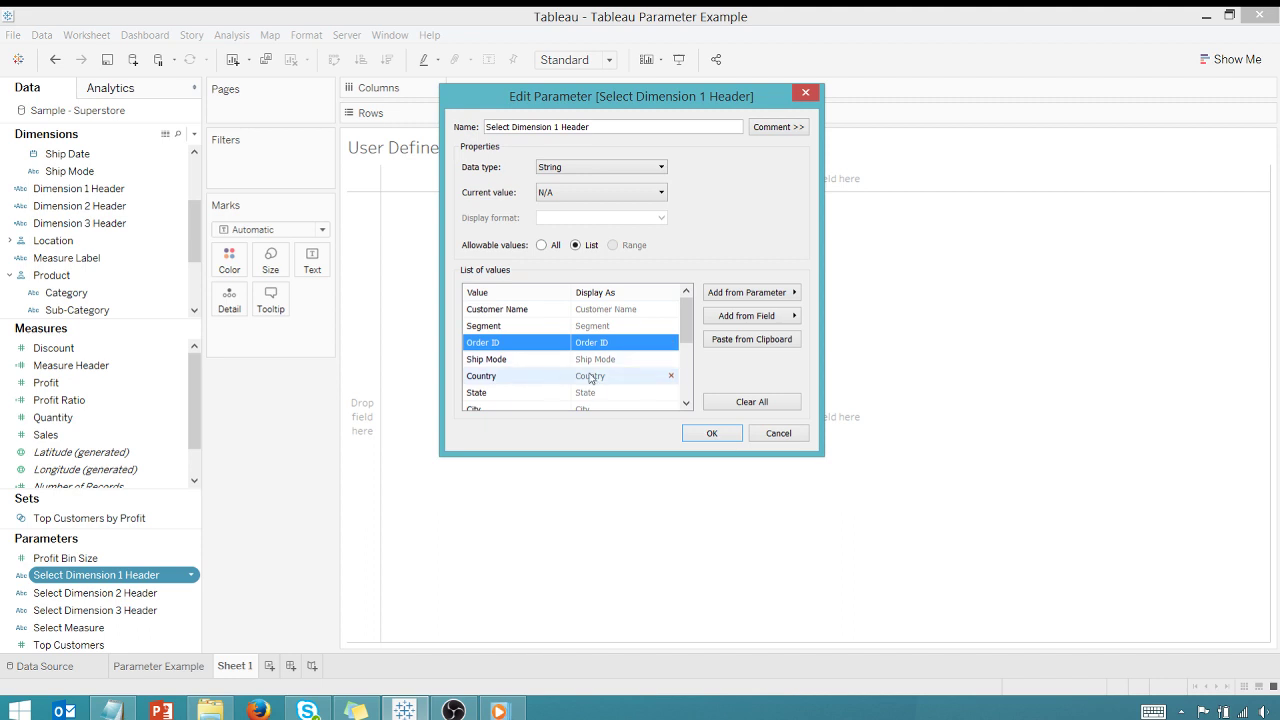
drag(689, 342, 688, 388)
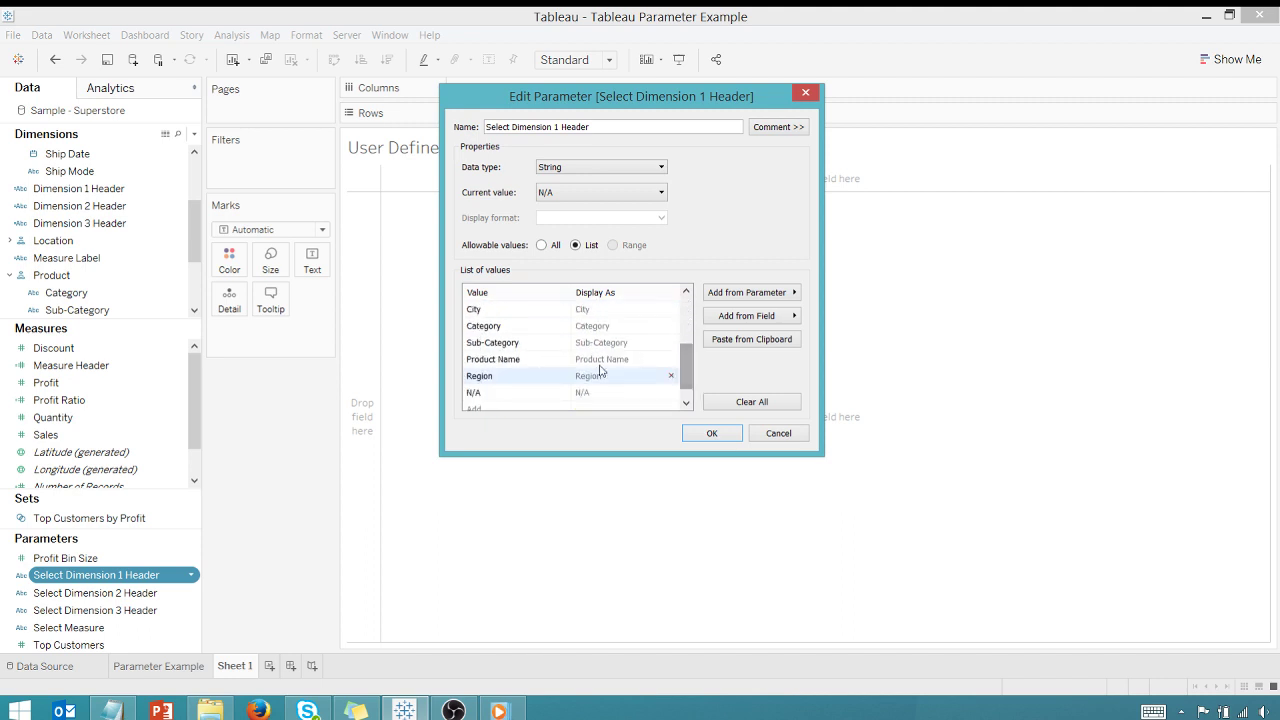
click(498, 394)
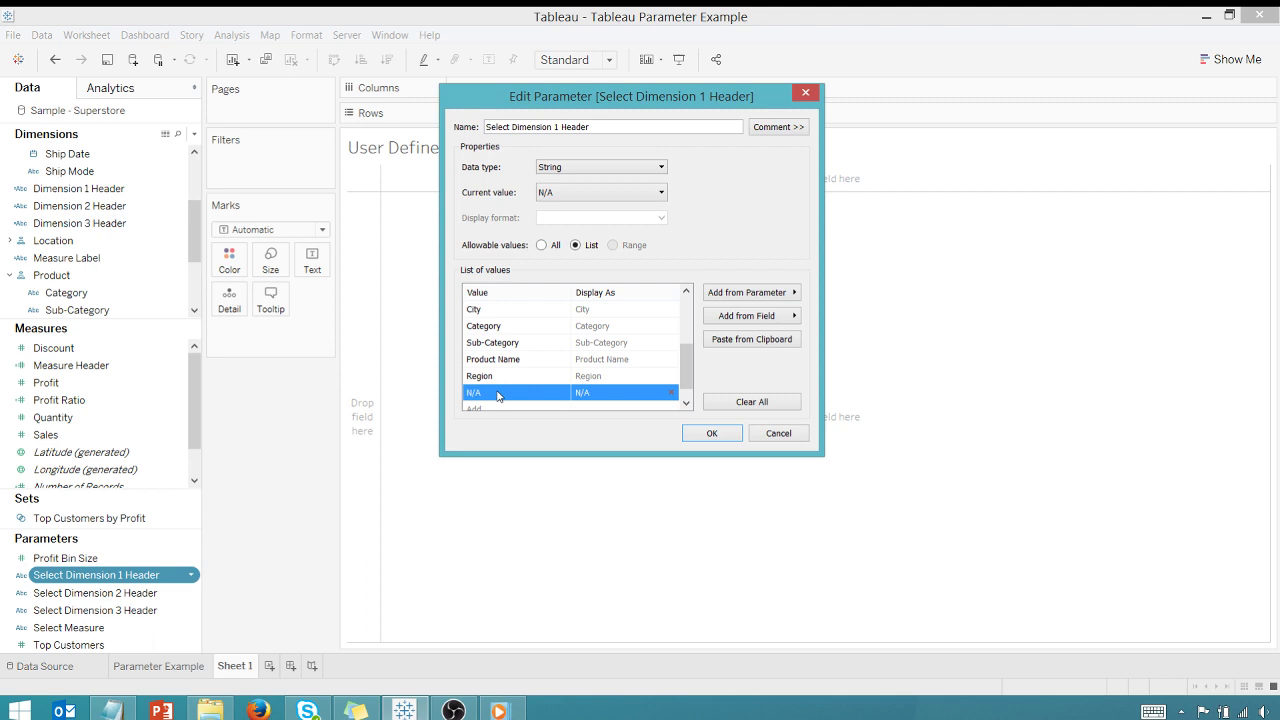
click(709, 434)
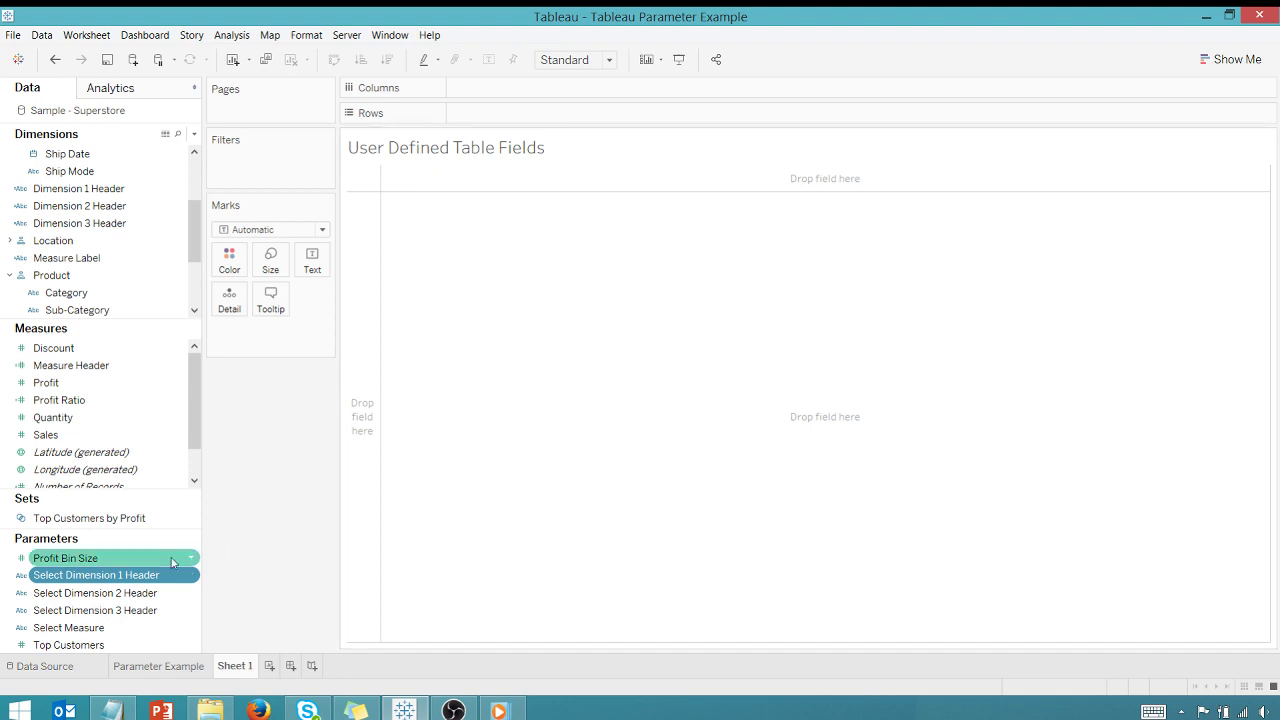
- Inspect the Select Dimension 2 Header and Select Measure parameter settings without changing them
right_click(141, 581)
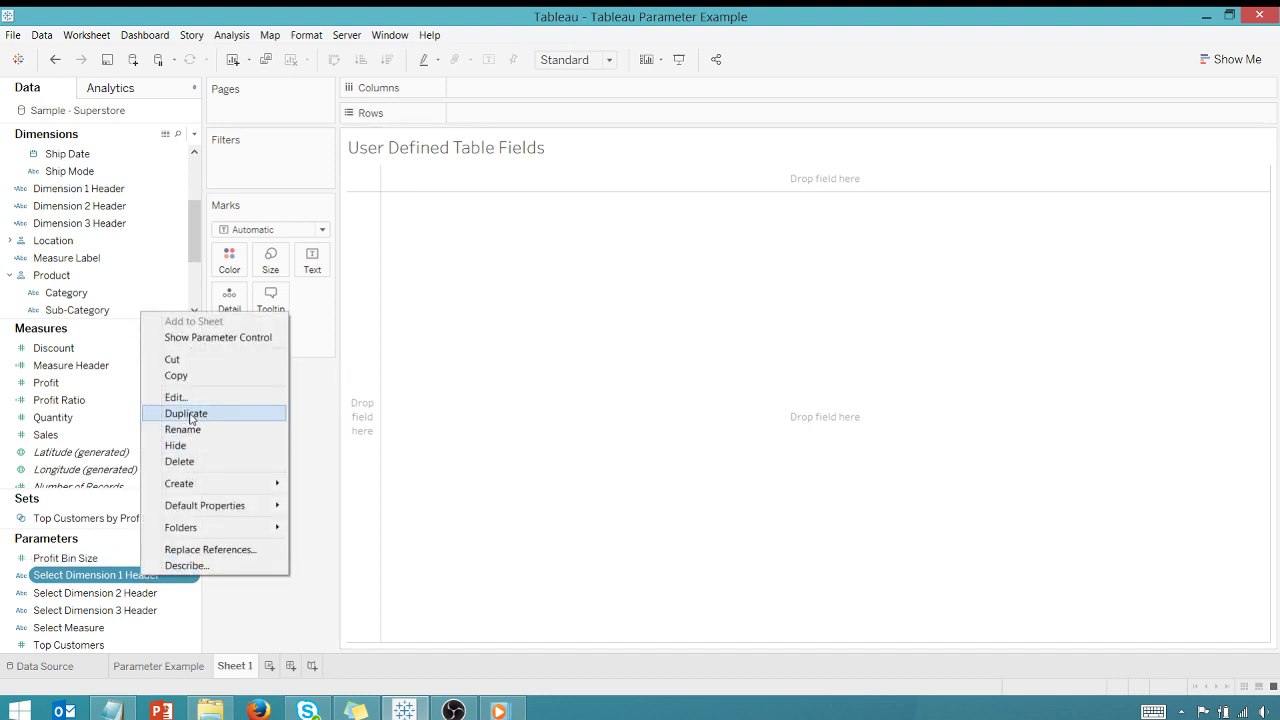
click(229, 605)
right_click(143, 600)
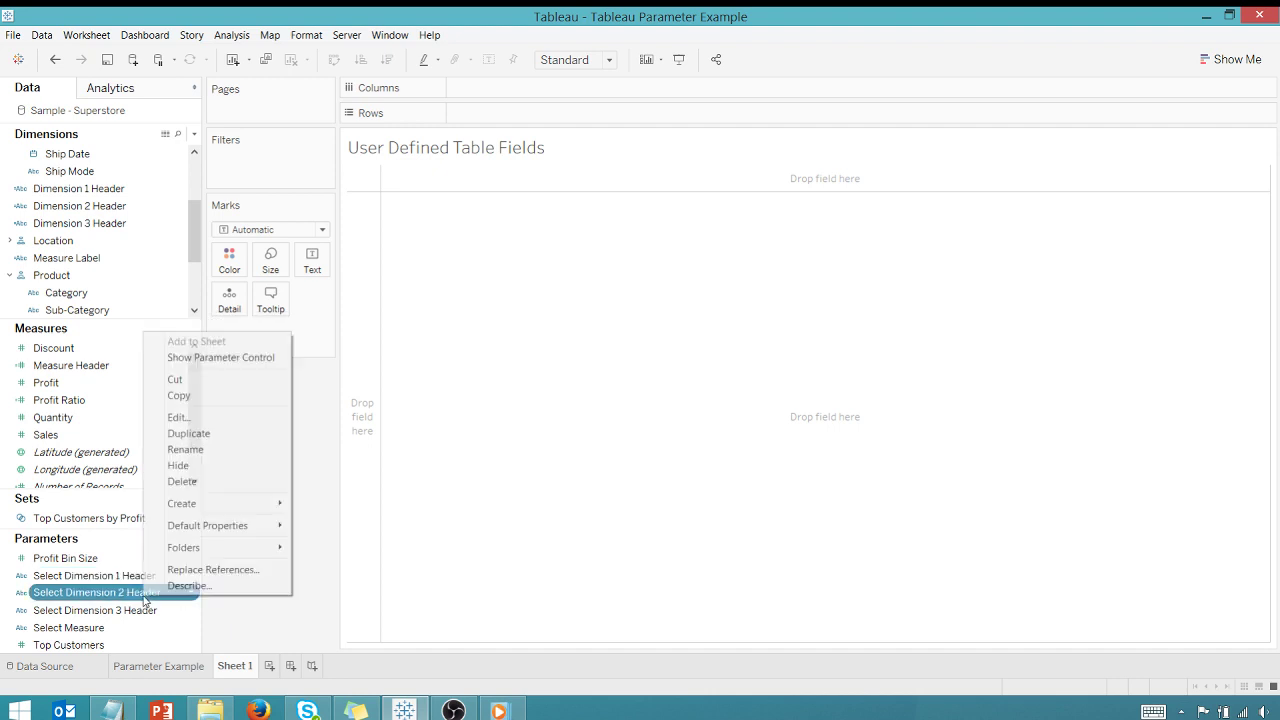
click(180, 417)
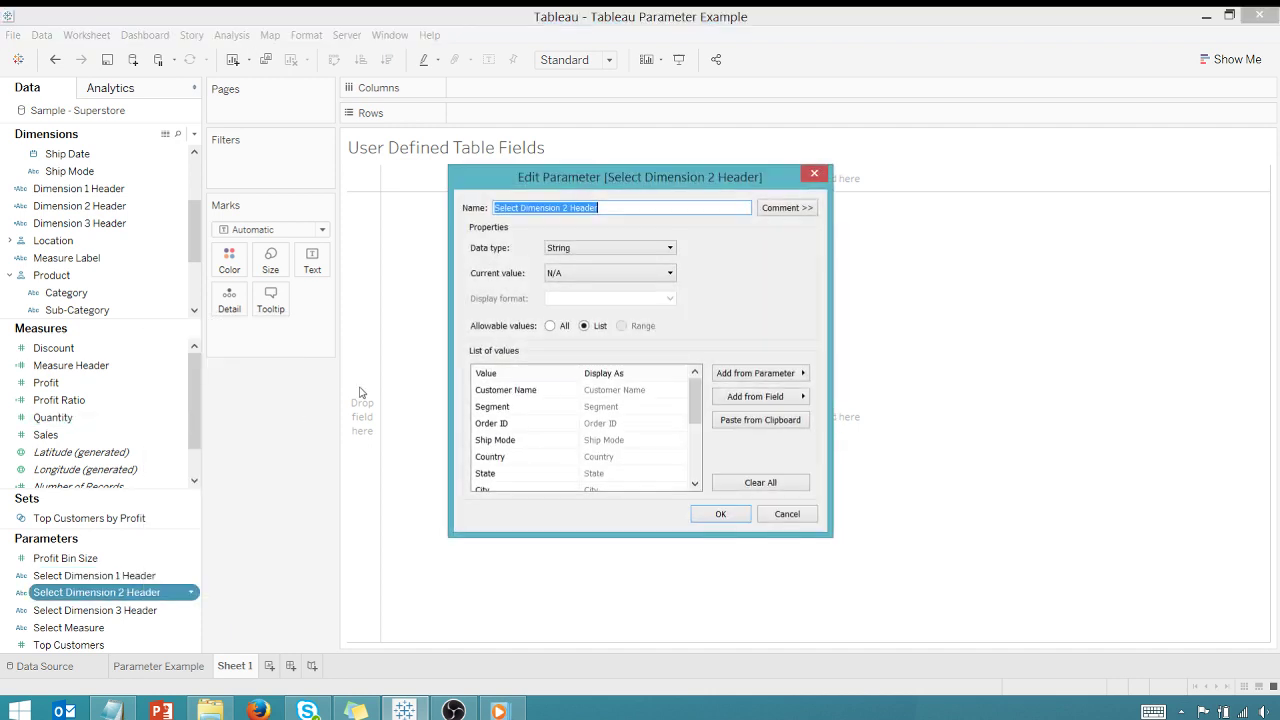
click(604, 210)
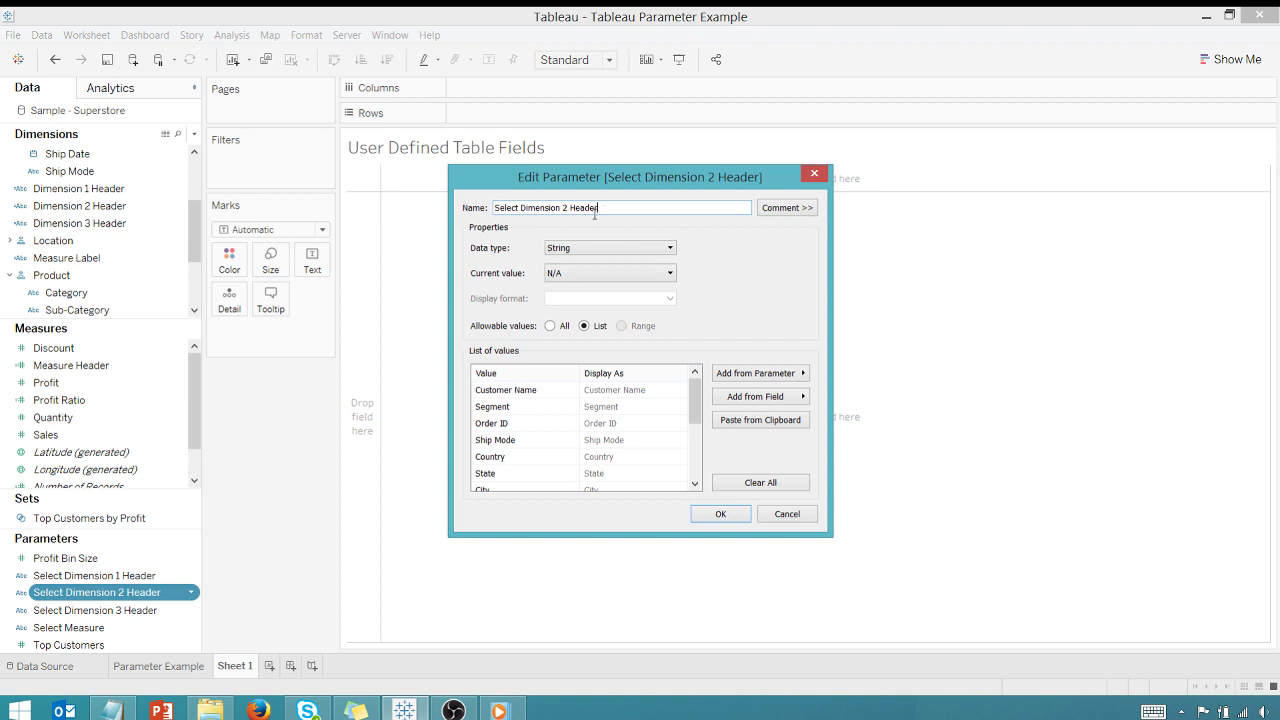
click(786, 516)
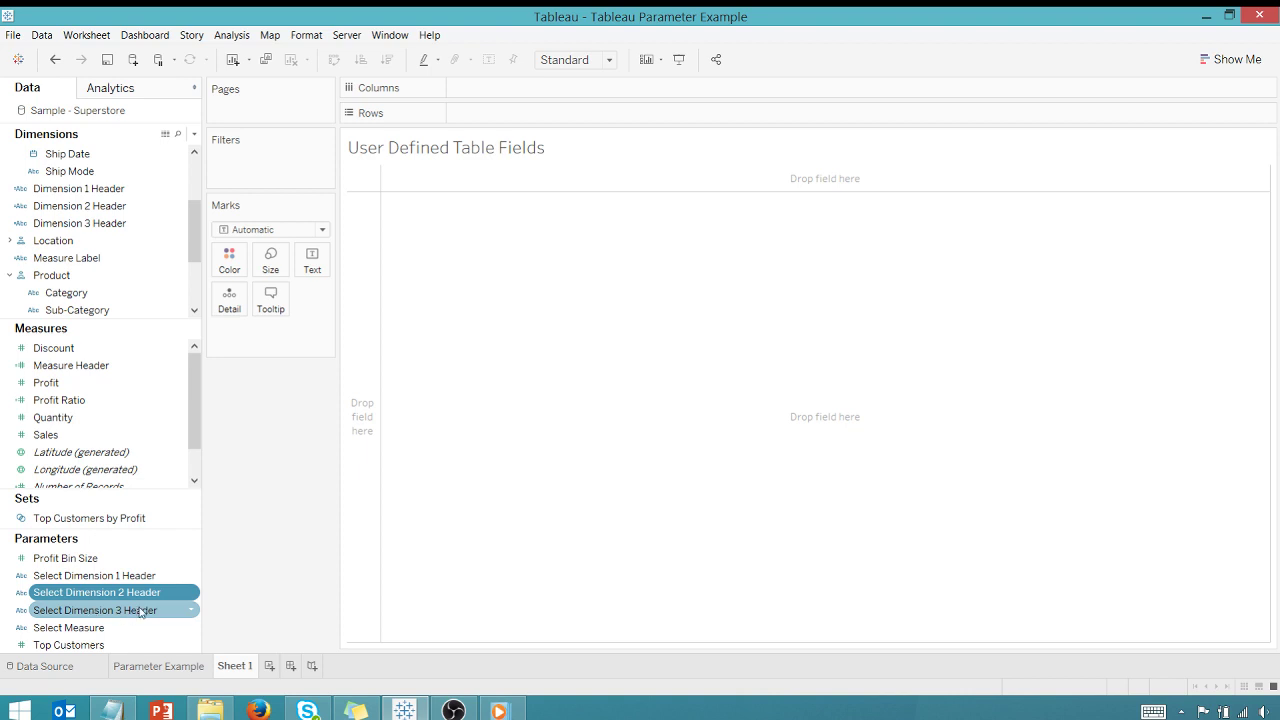
click(79, 629)
right_click(79, 629)
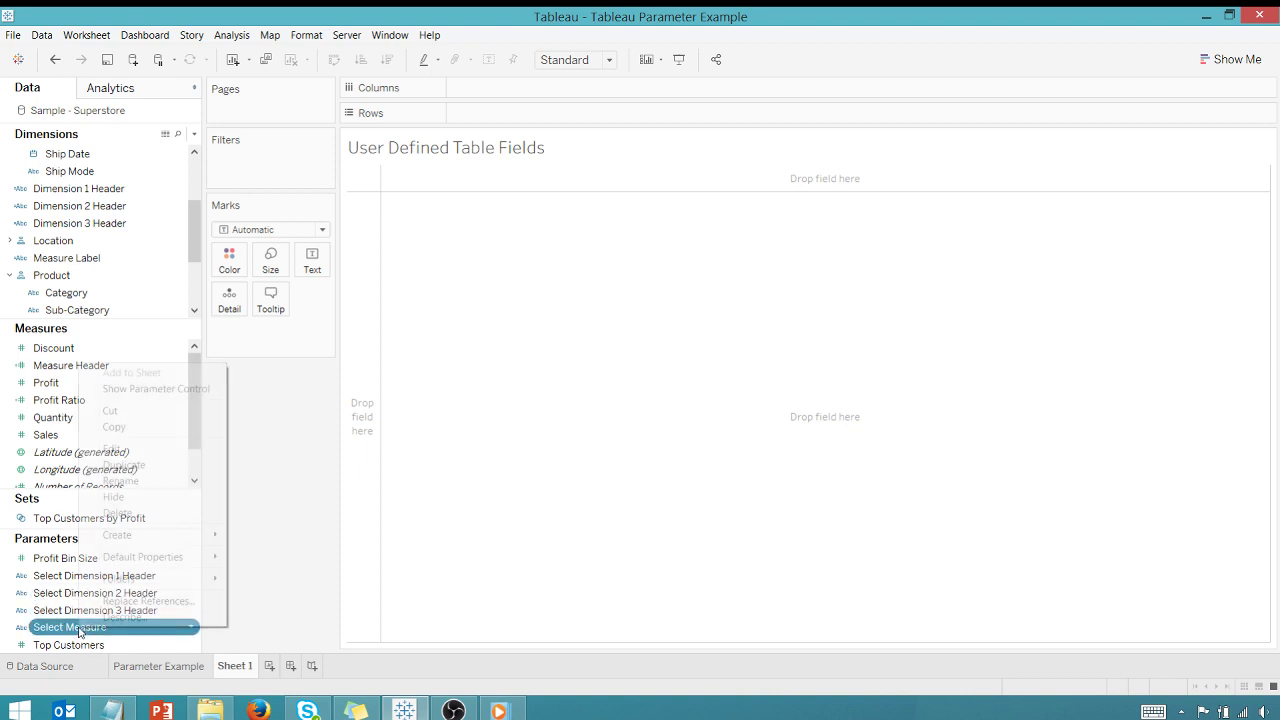
click(117, 450)
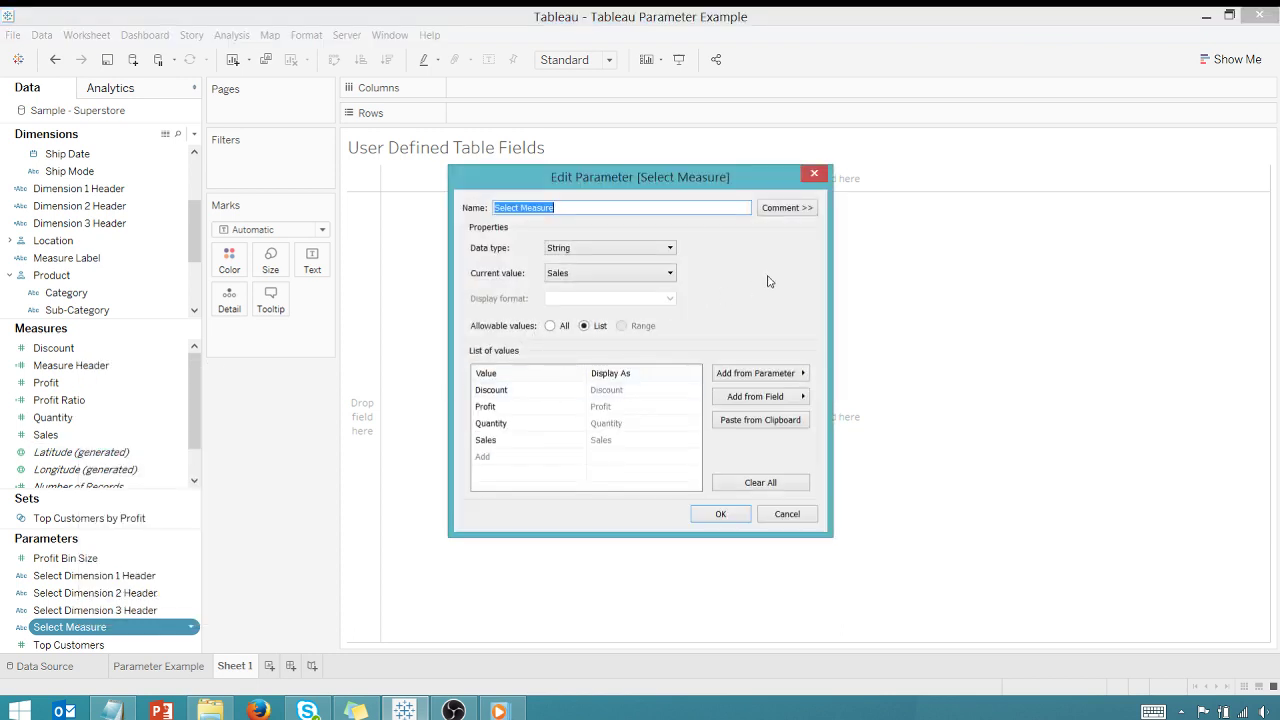
click(589, 208)
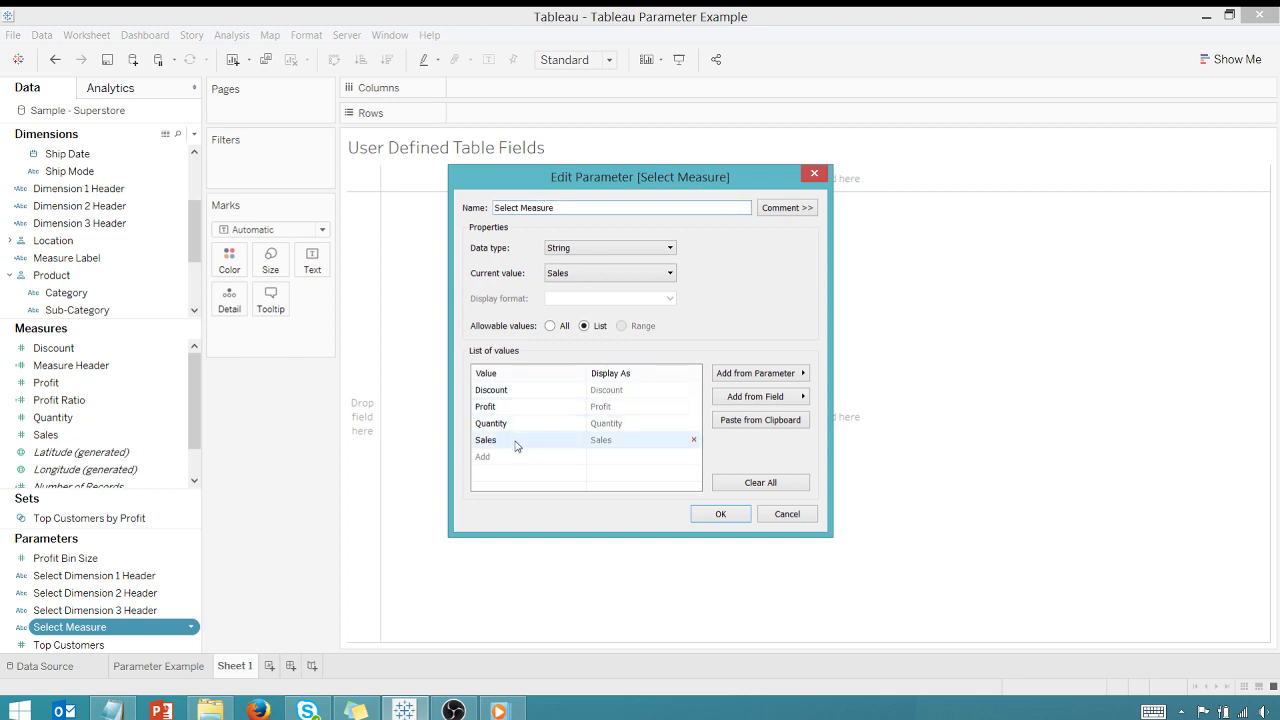
click(708, 515)
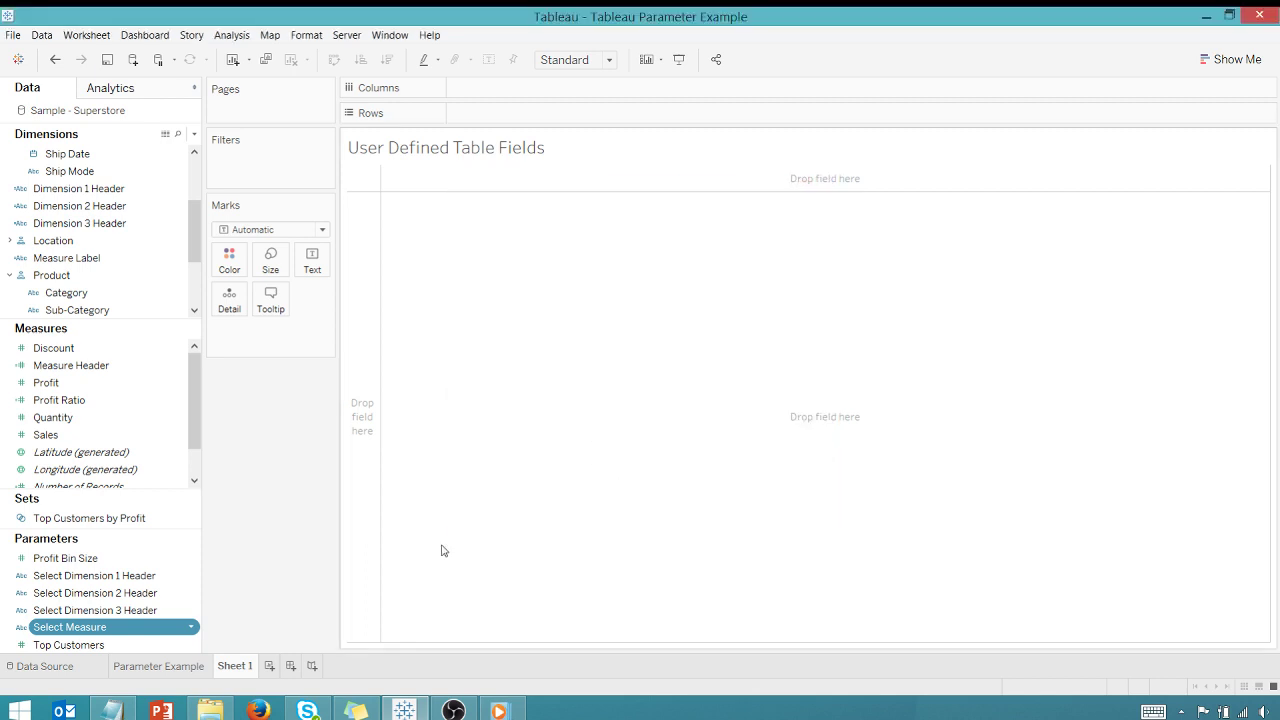
- Show the Select Dimension 1 Header and Select Dimension 2 Header parameter controls on the worksheet
click(87, 577)
right_click(87, 576)
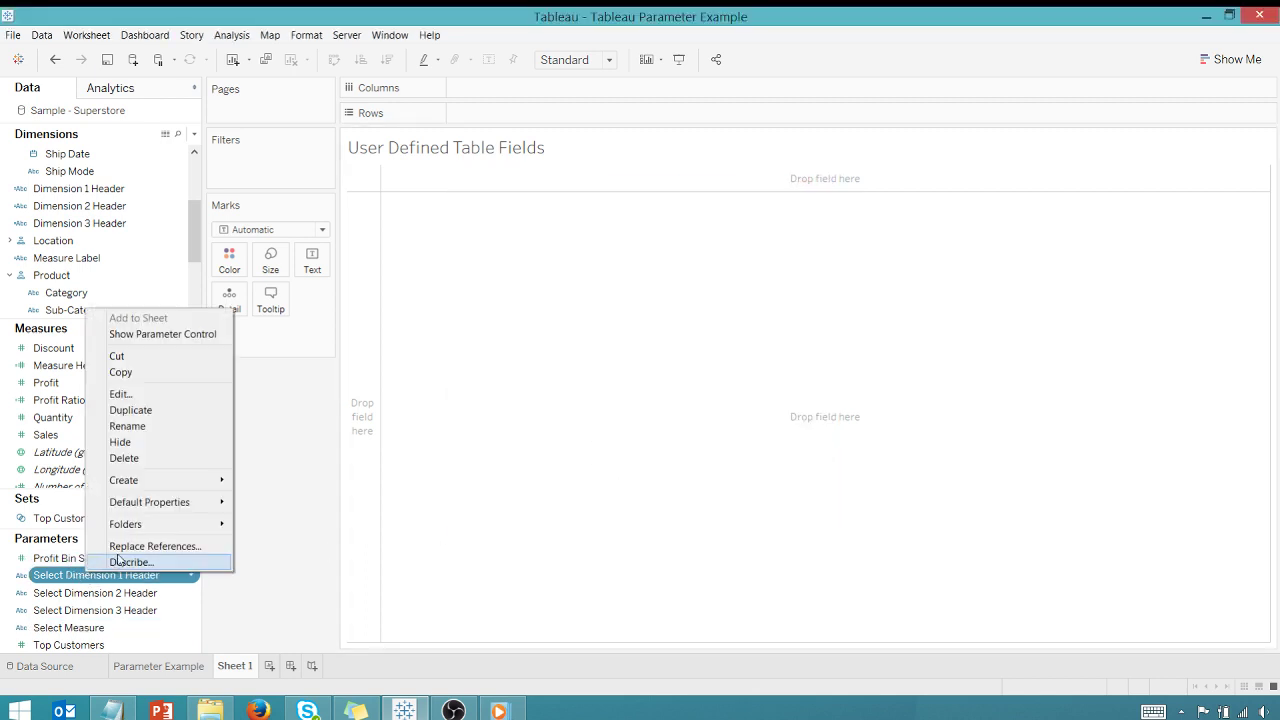
click(164, 335)
click(112, 593)
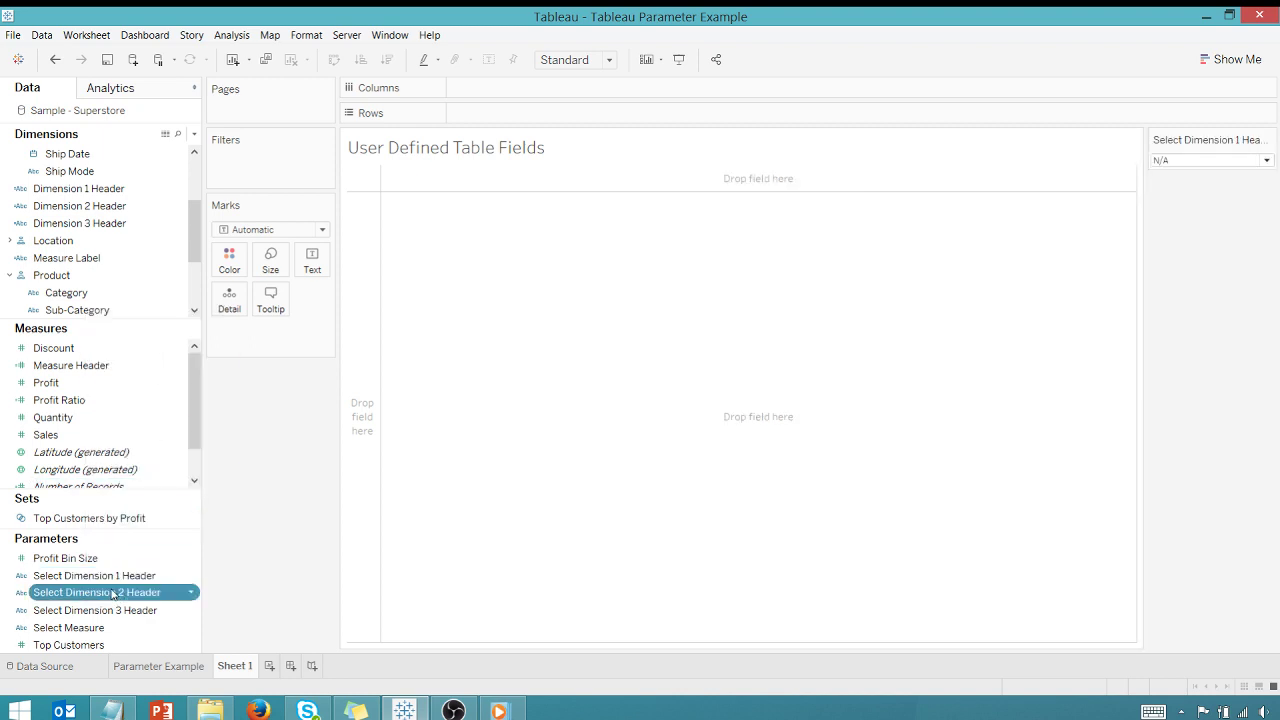
right_click(112, 593)
click(166, 351)
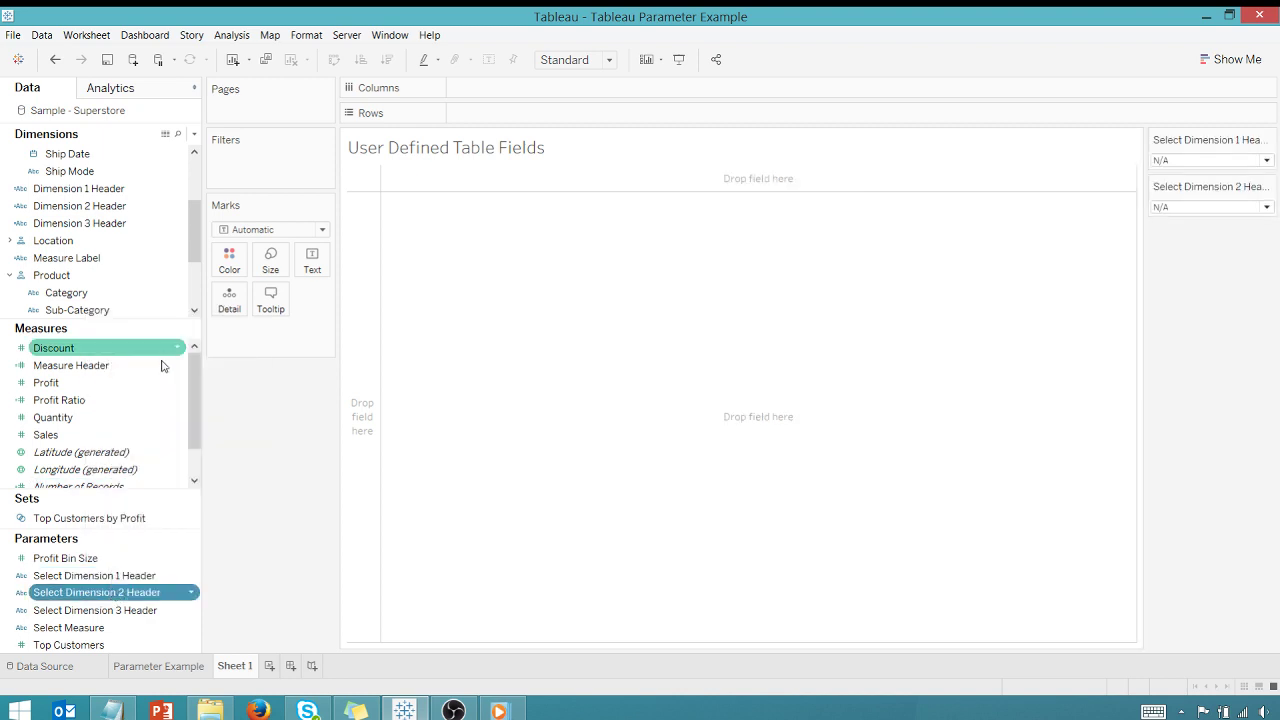
- Show the Select Dimension 3 Header and Select Measure controls, widening the panel to reveal full titles
click(108, 610)
right_click(108, 610)
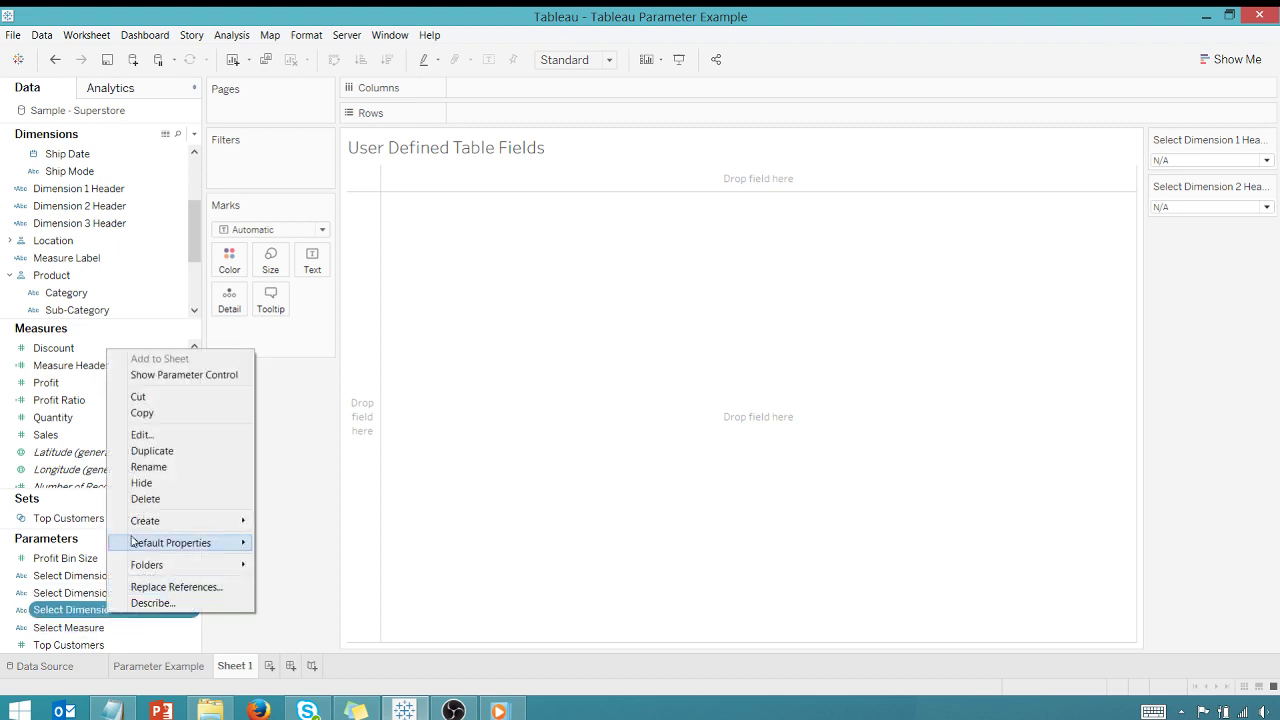
click(150, 375)
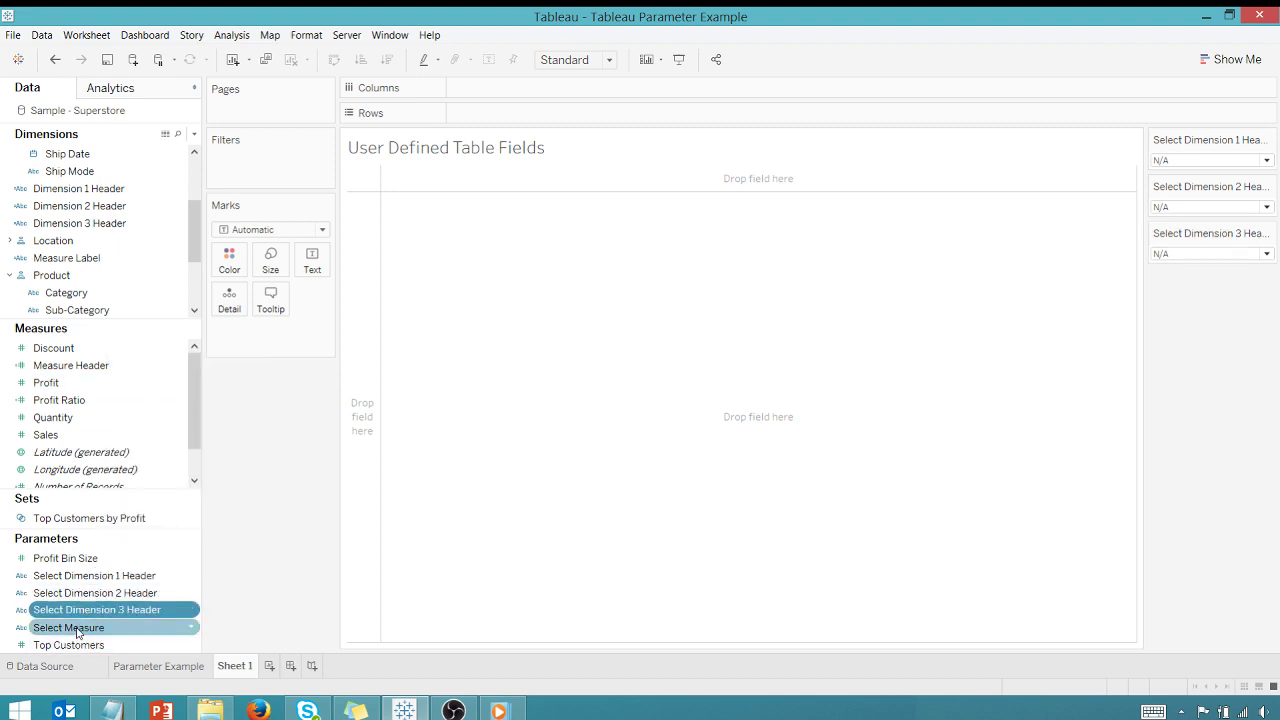
click(76, 627)
right_click(76, 627)
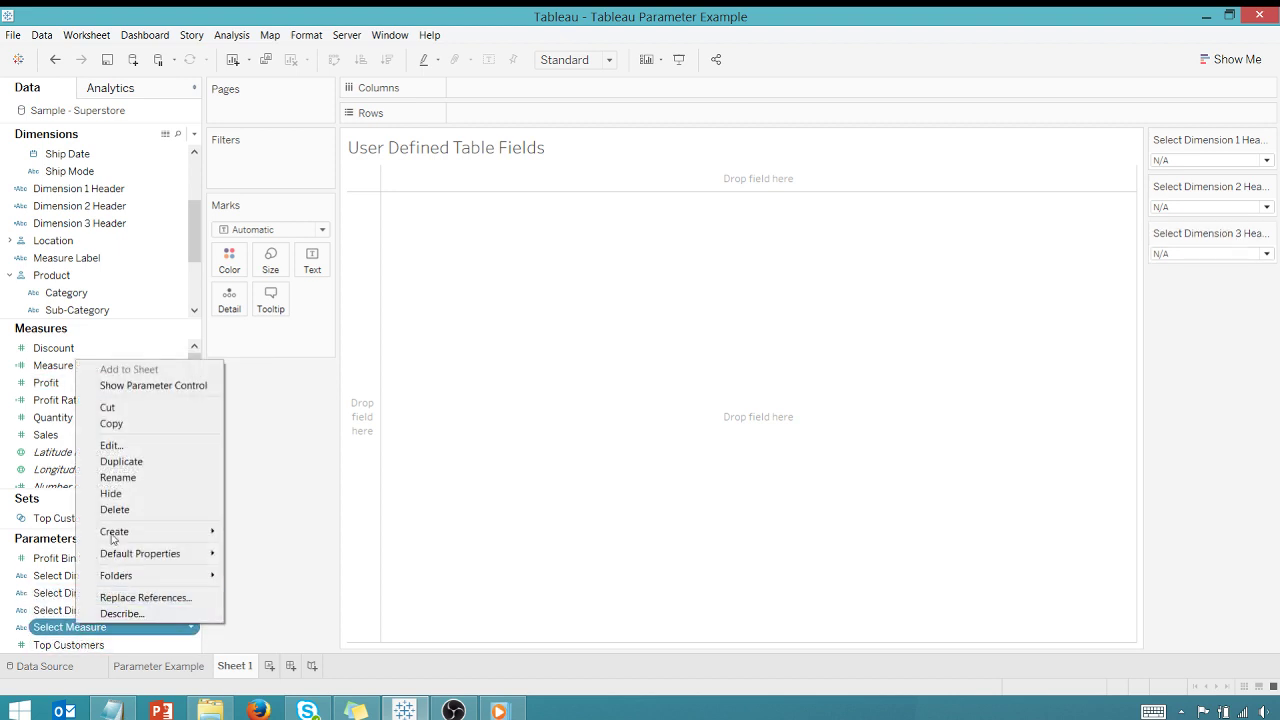
click(138, 385)
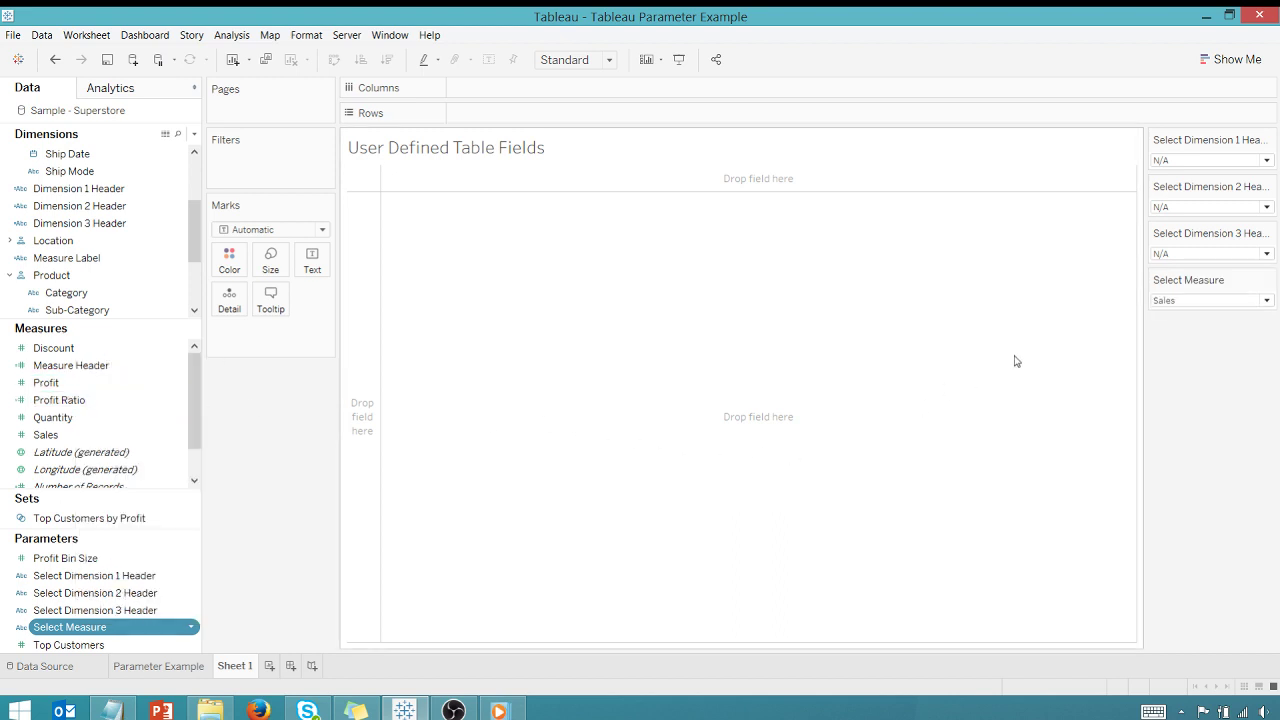
drag(1144, 348, 1114, 351)
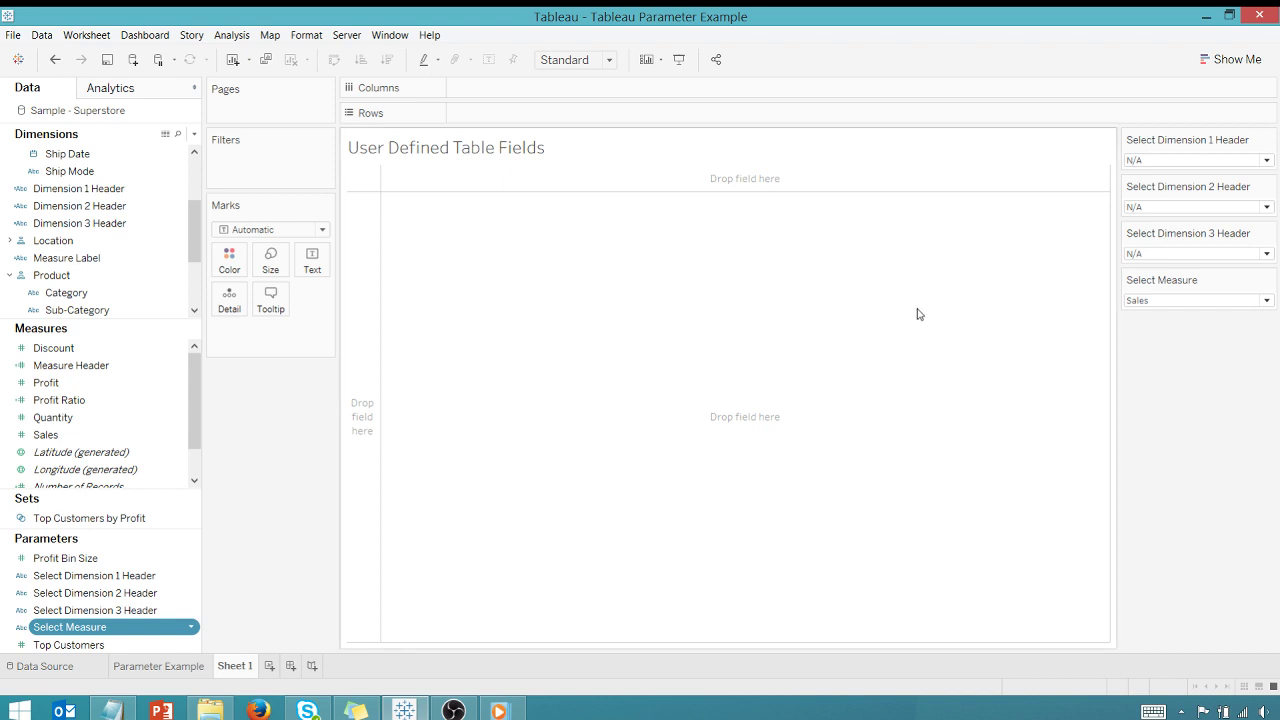
drag(194, 243, 211, 188)
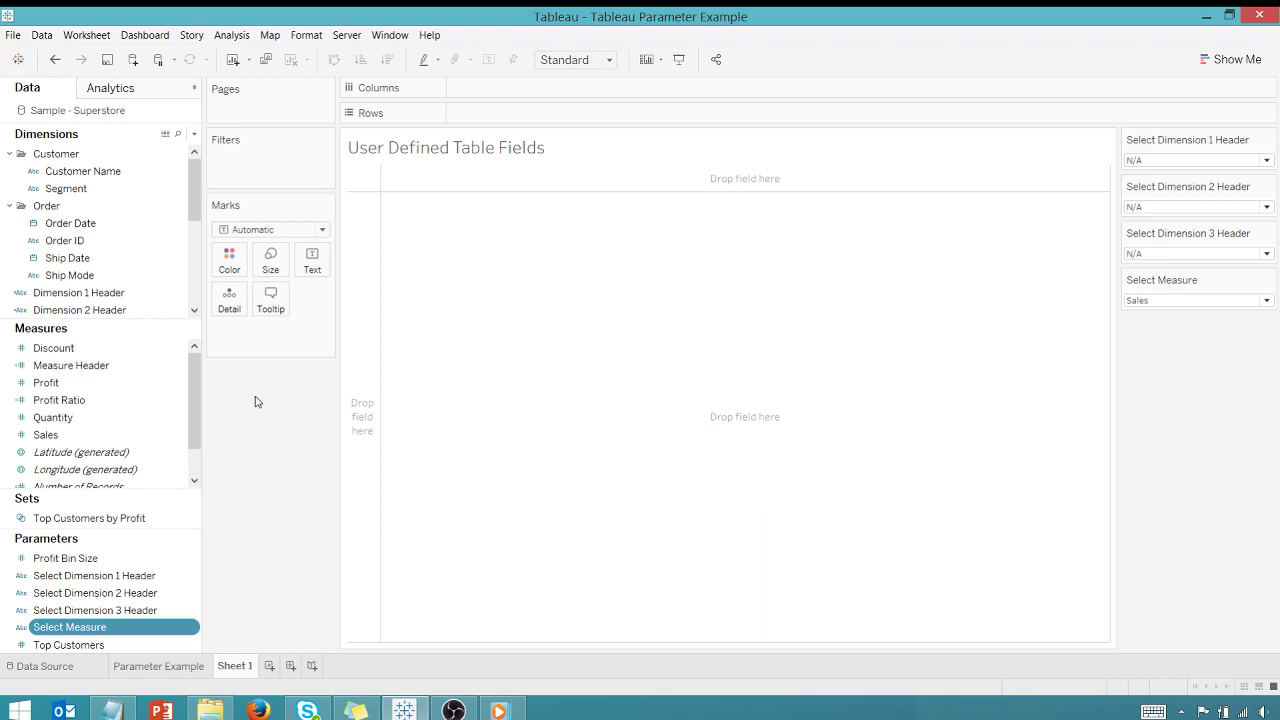
click(196, 137)
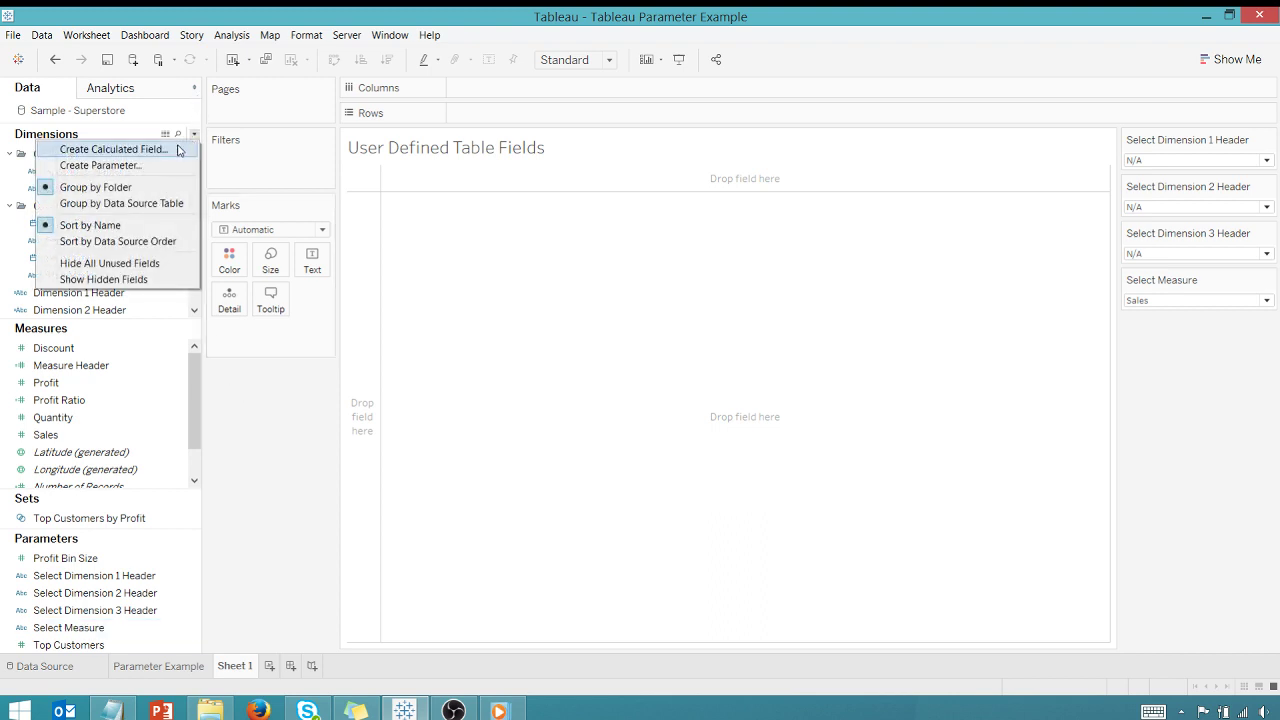
click(280, 443)
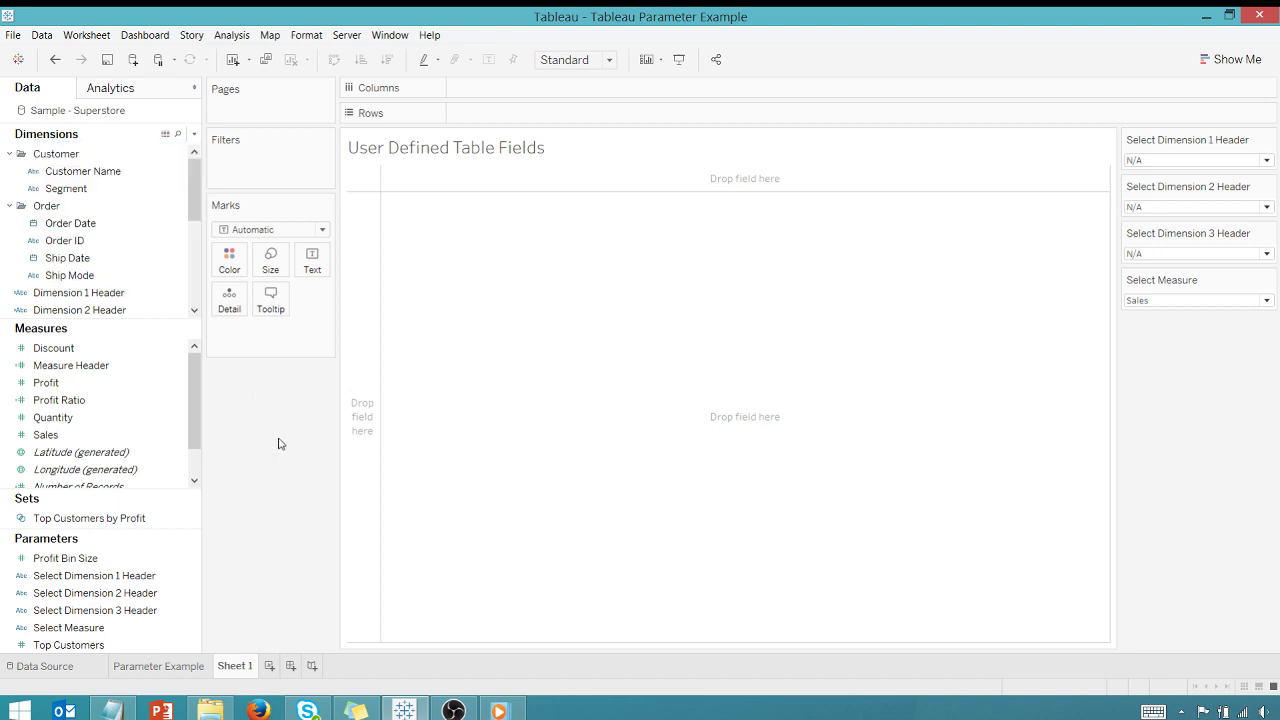
scroll(151, 233, down, 3)
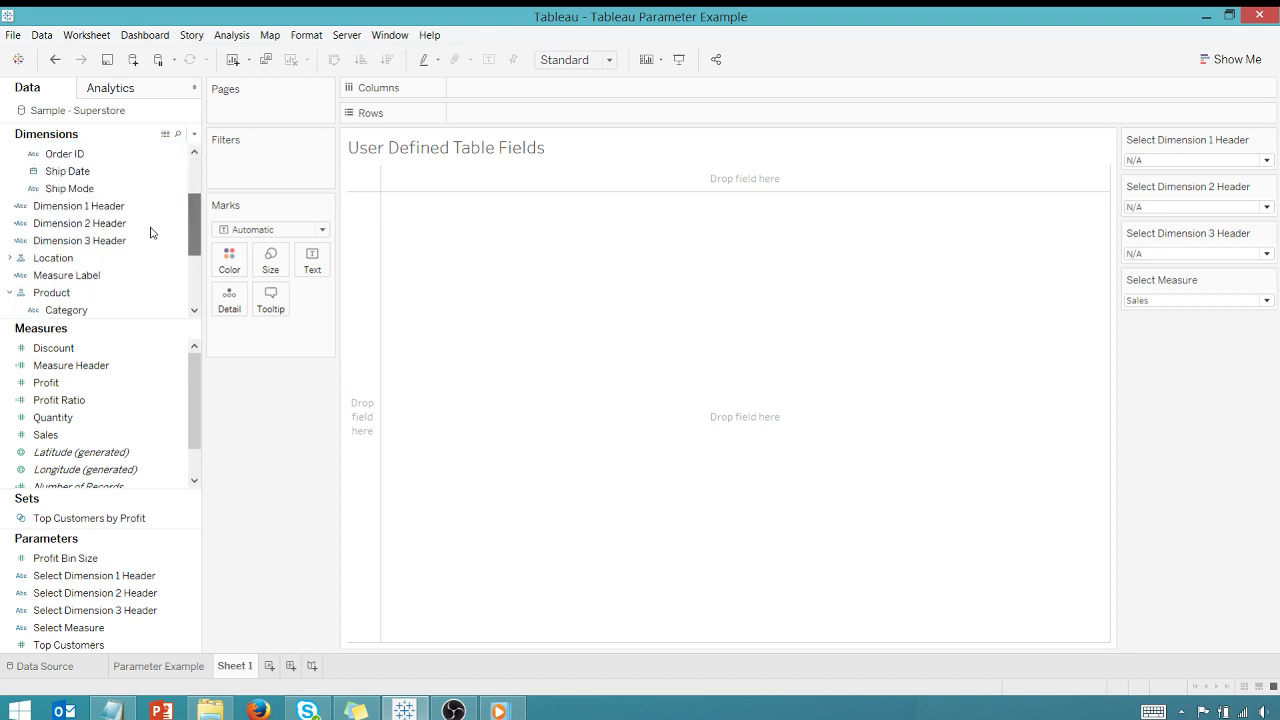
click(113, 209)
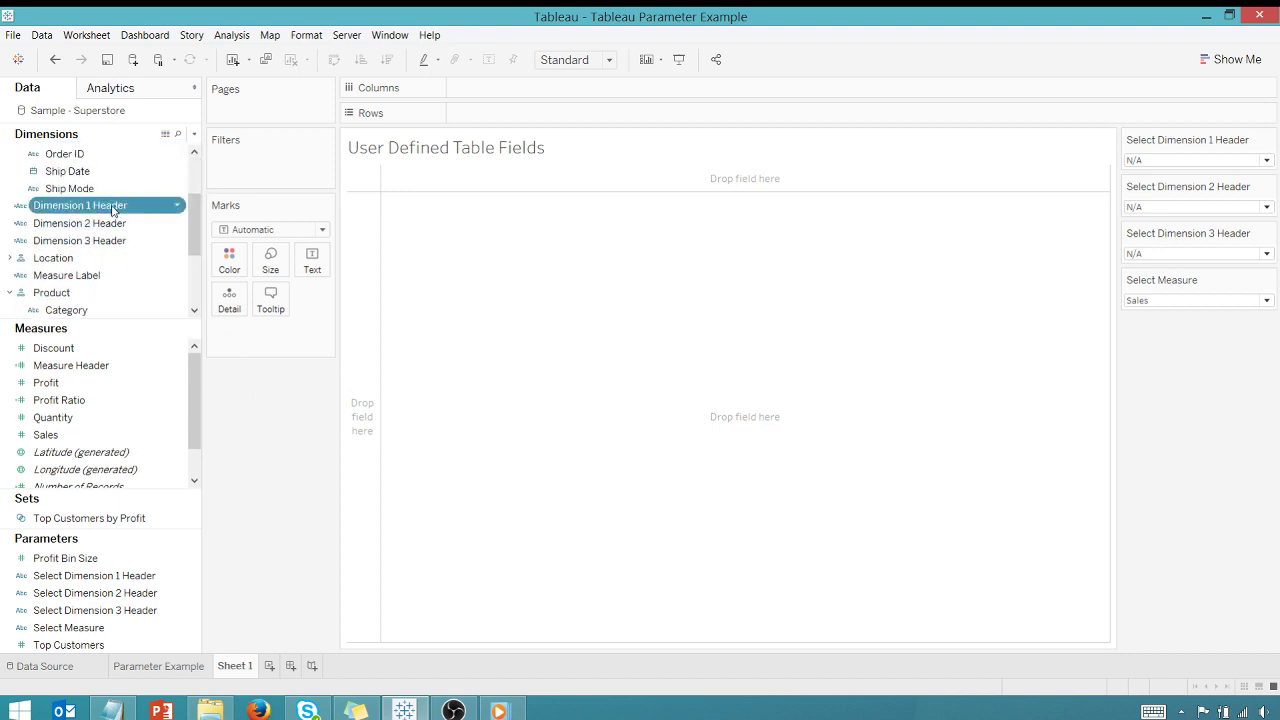
right_click(113, 209)
click(141, 273)
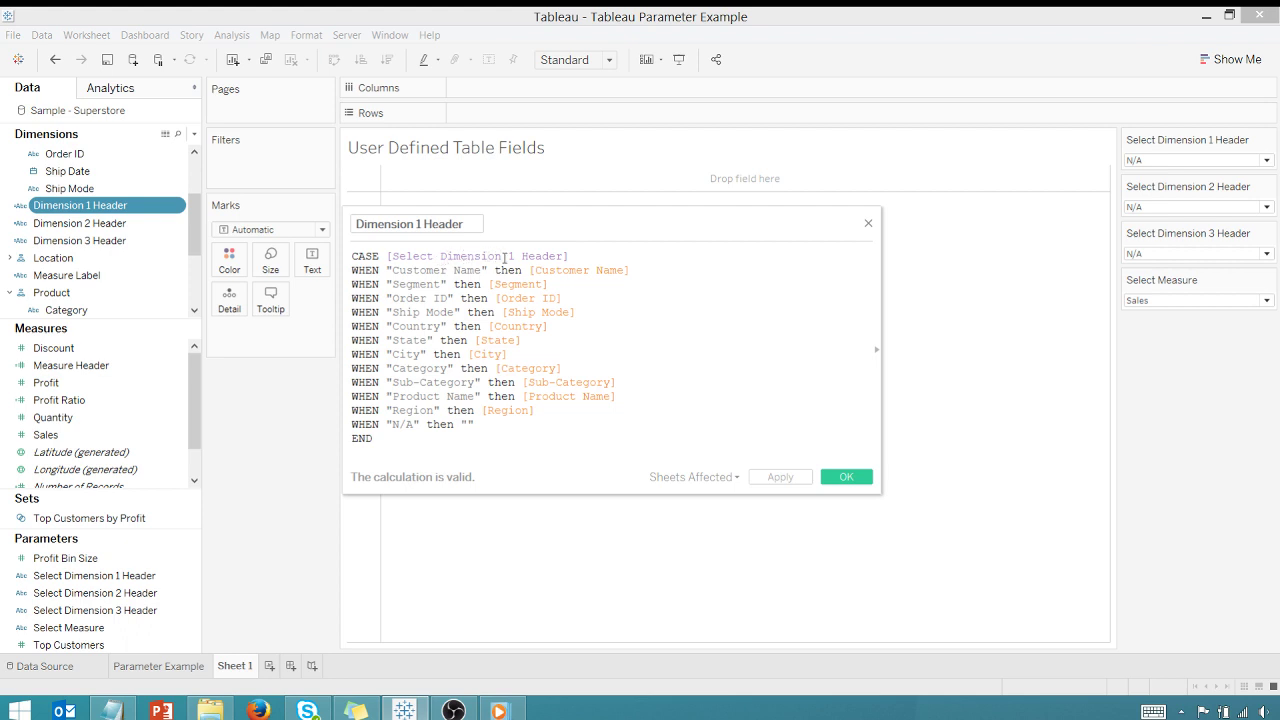
click(1265, 161)
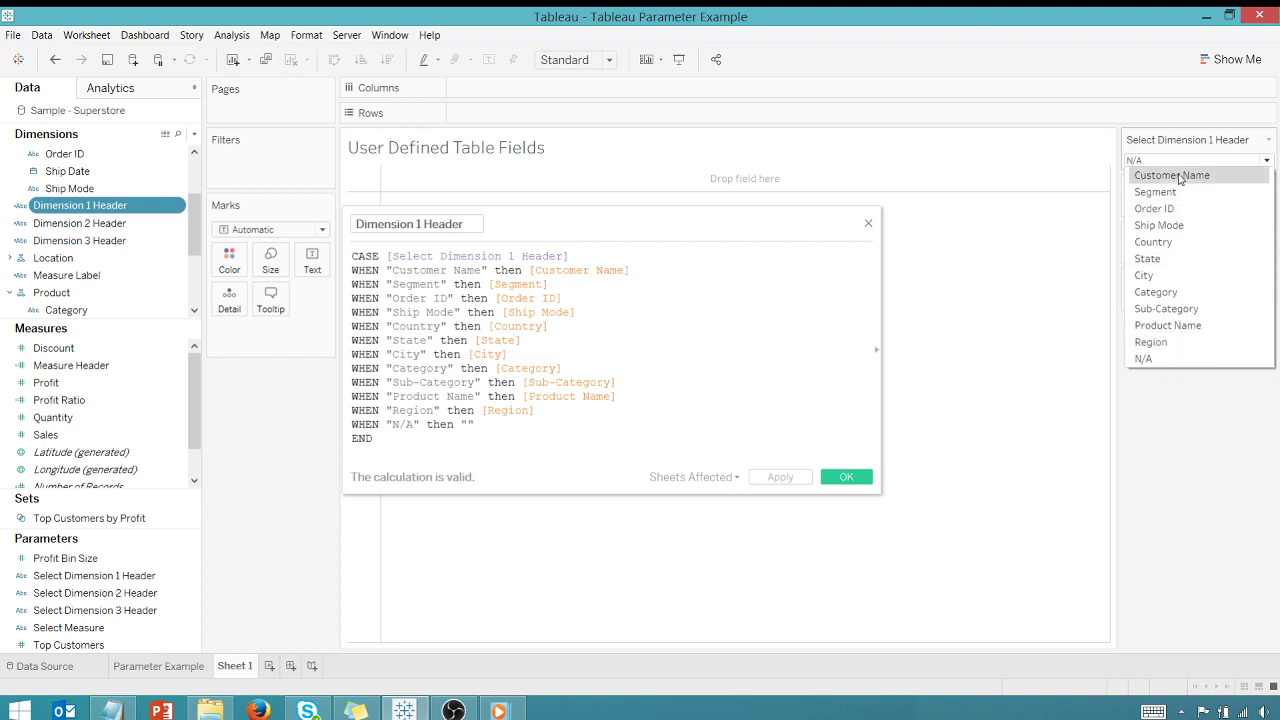
click(1072, 148)
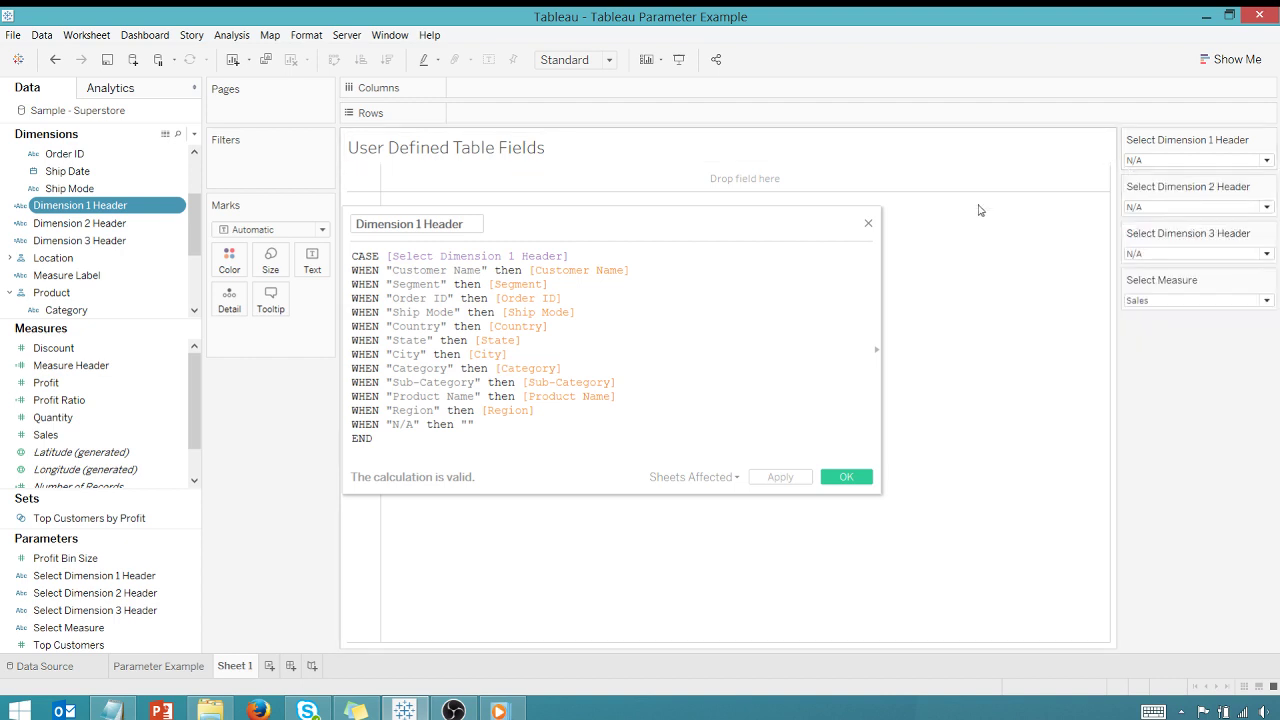
click(428, 270)
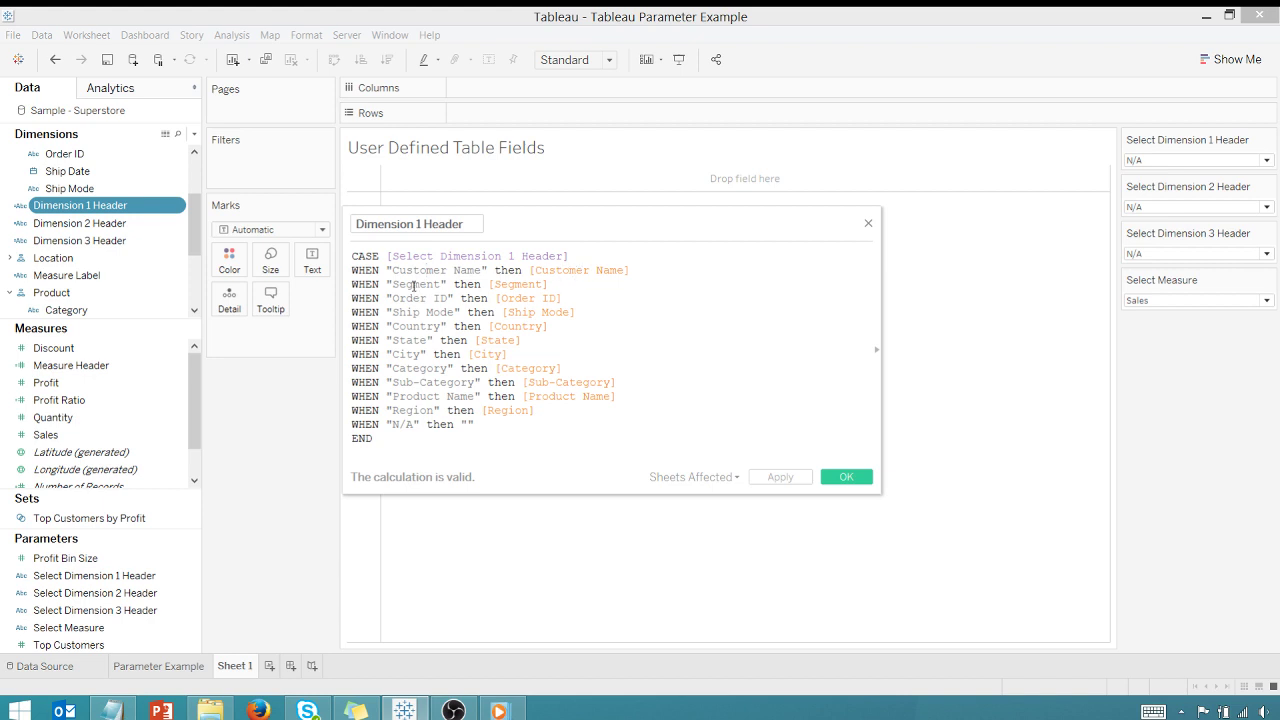
click(413, 285)
click(530, 284)
click(472, 424)
click(842, 478)
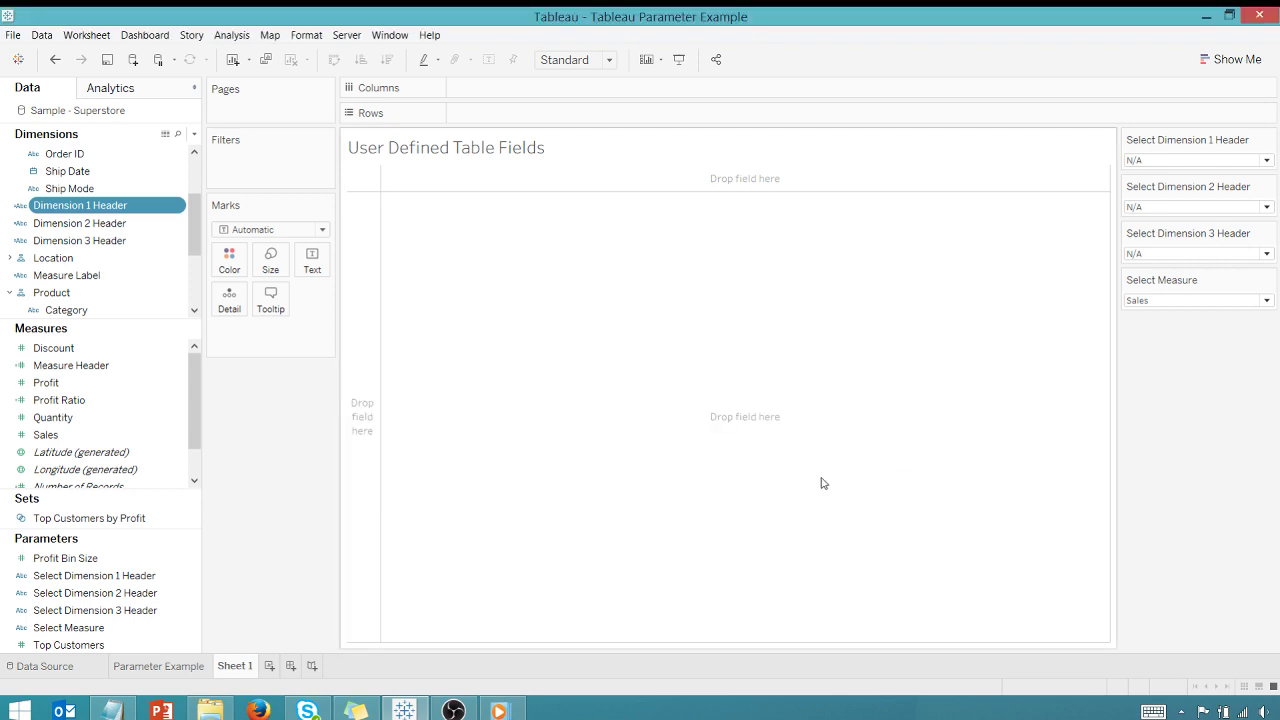
click(99, 224)
right_click(98, 224)
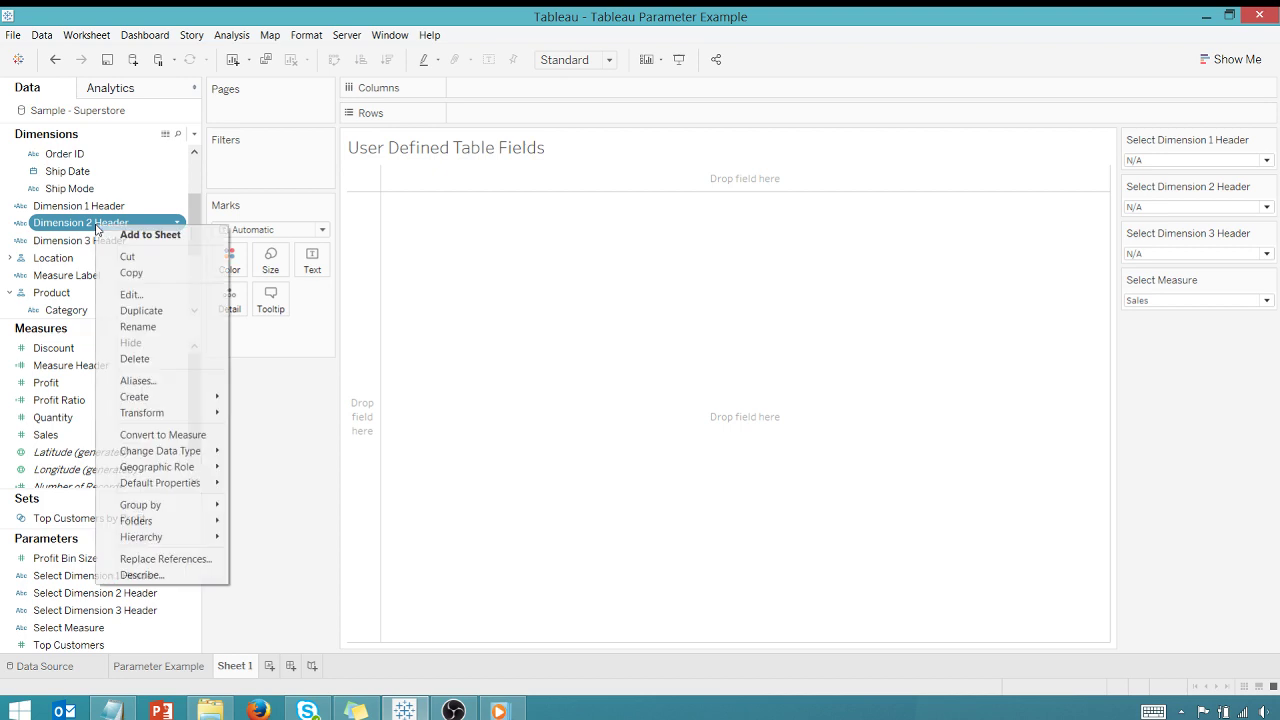
click(131, 293)
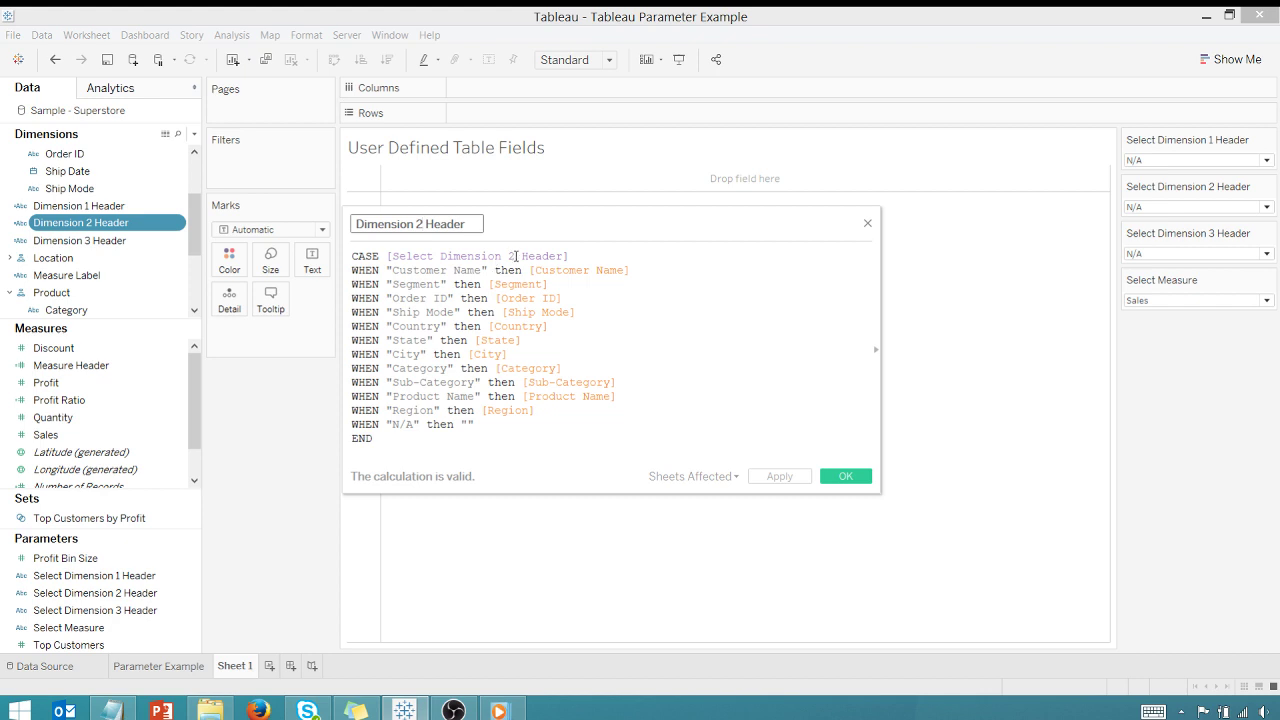
click(852, 480)
click(110, 242)
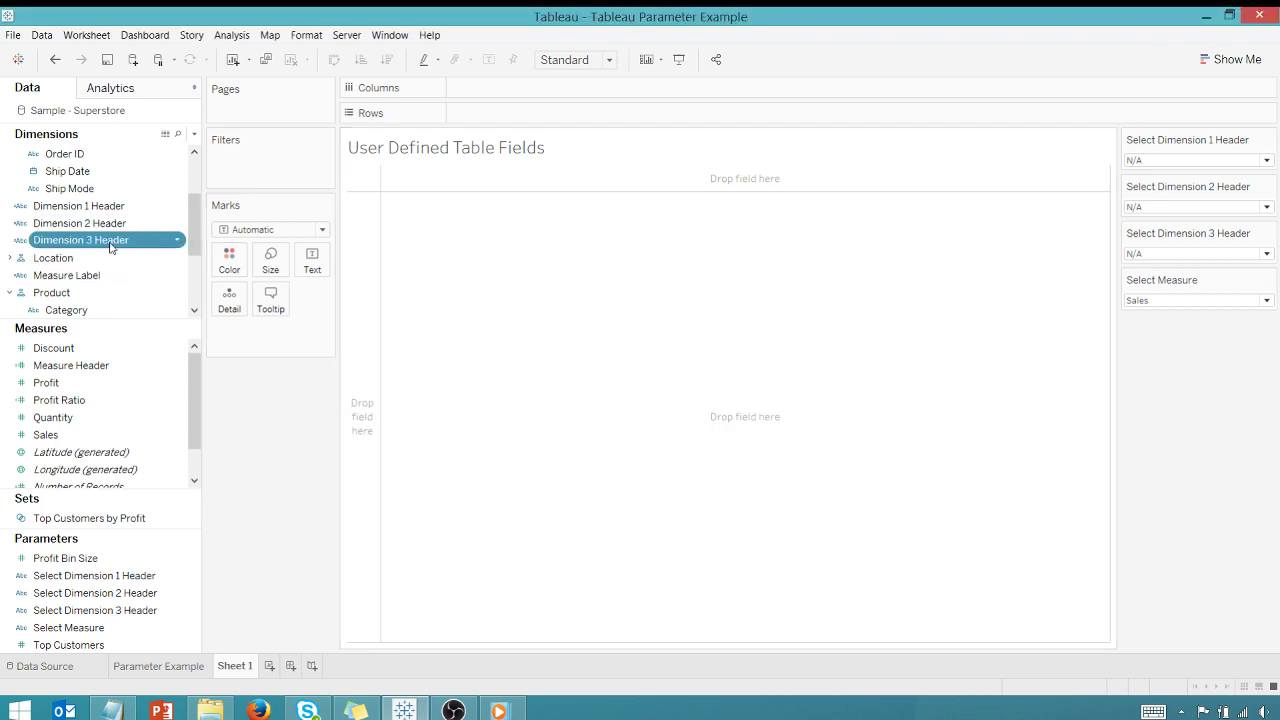
click(80, 366)
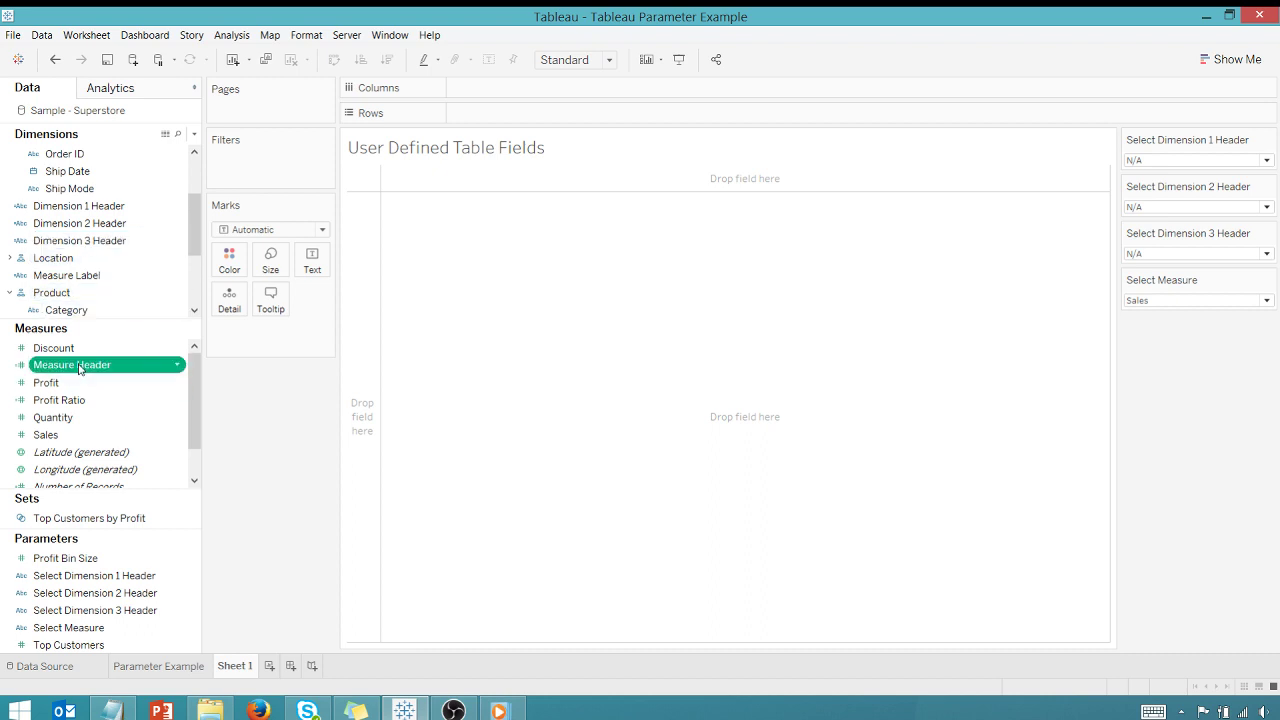
right_click(80, 367)
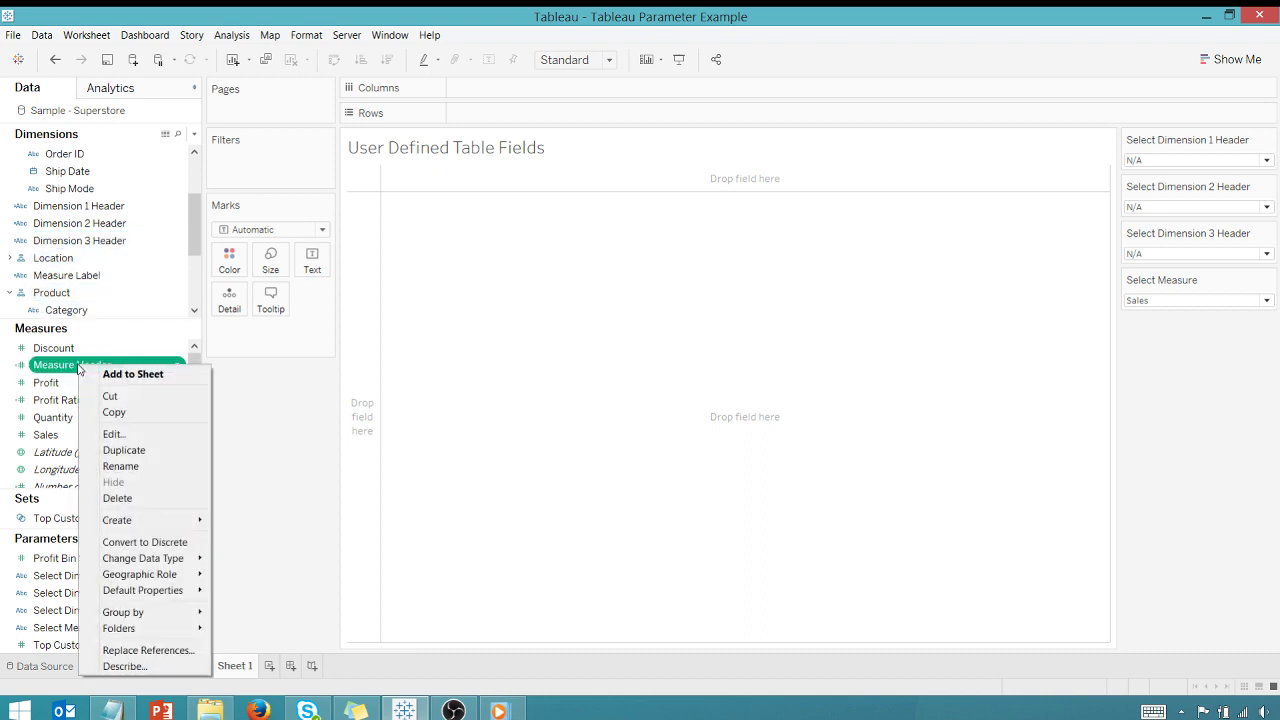
click(118, 438)
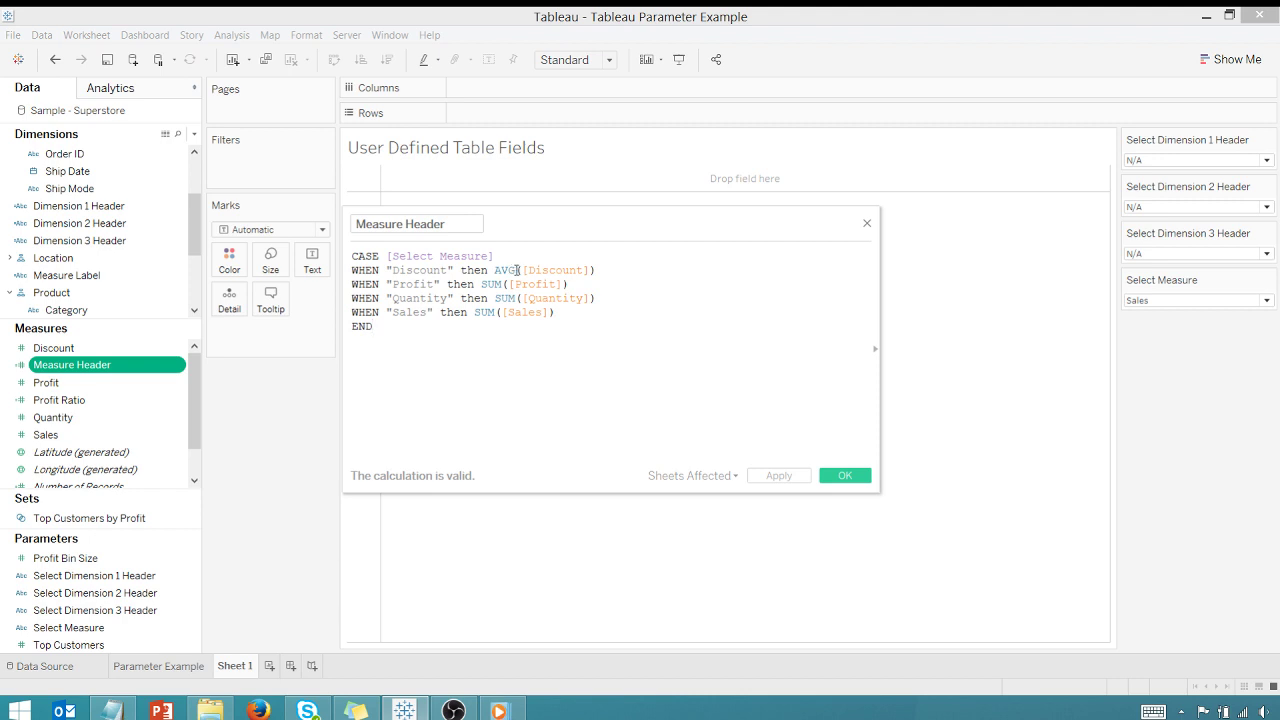
click(517, 270)
click(851, 476)
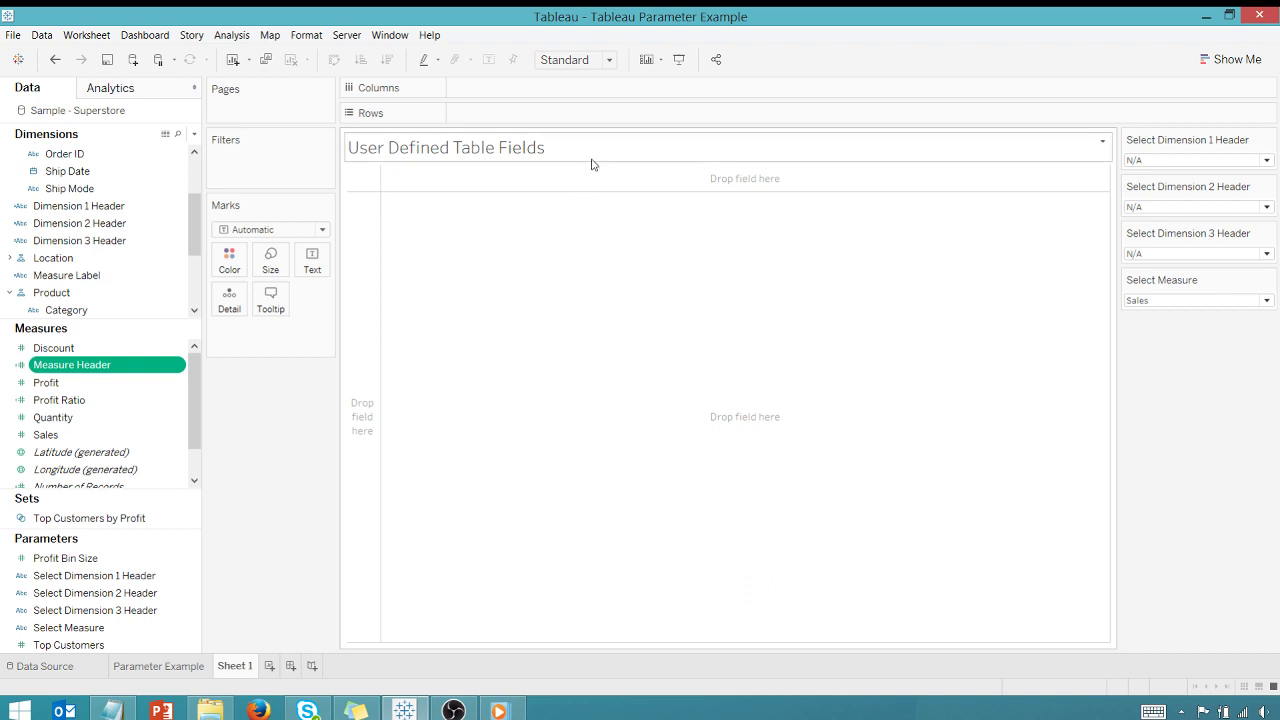
click(100, 278)
right_click(101, 276)
click(138, 346)
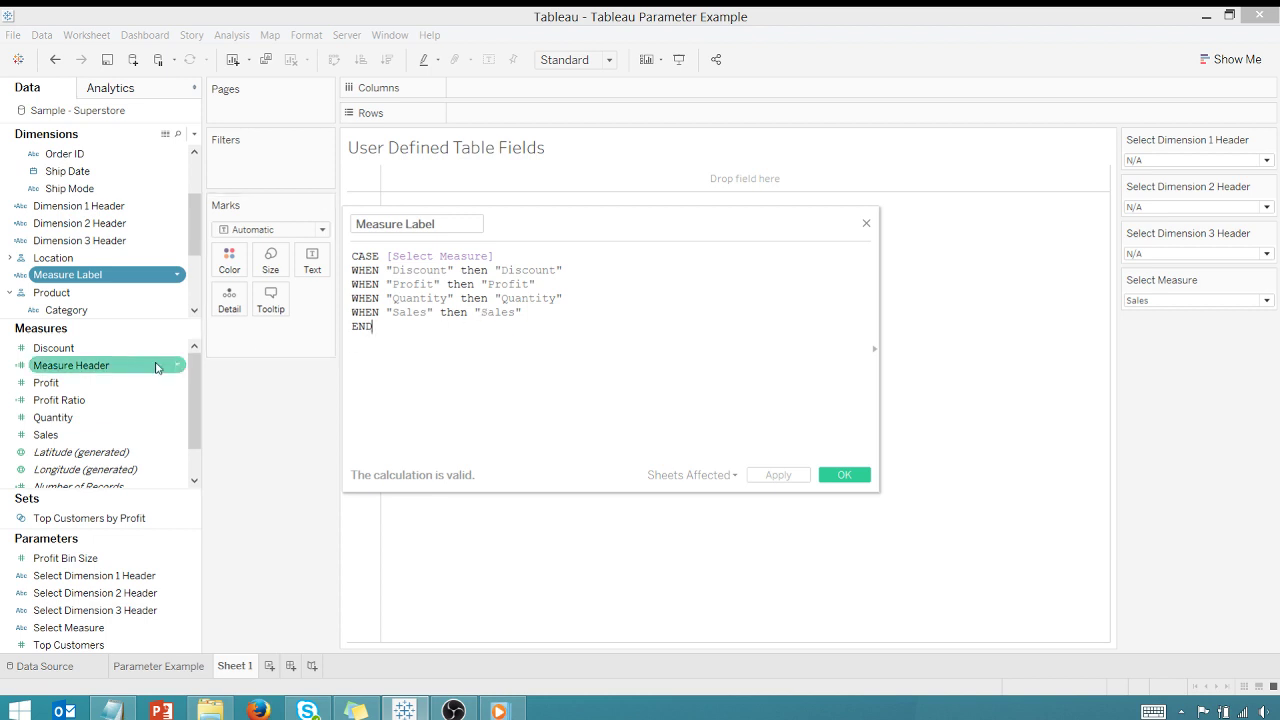
click(411, 270)
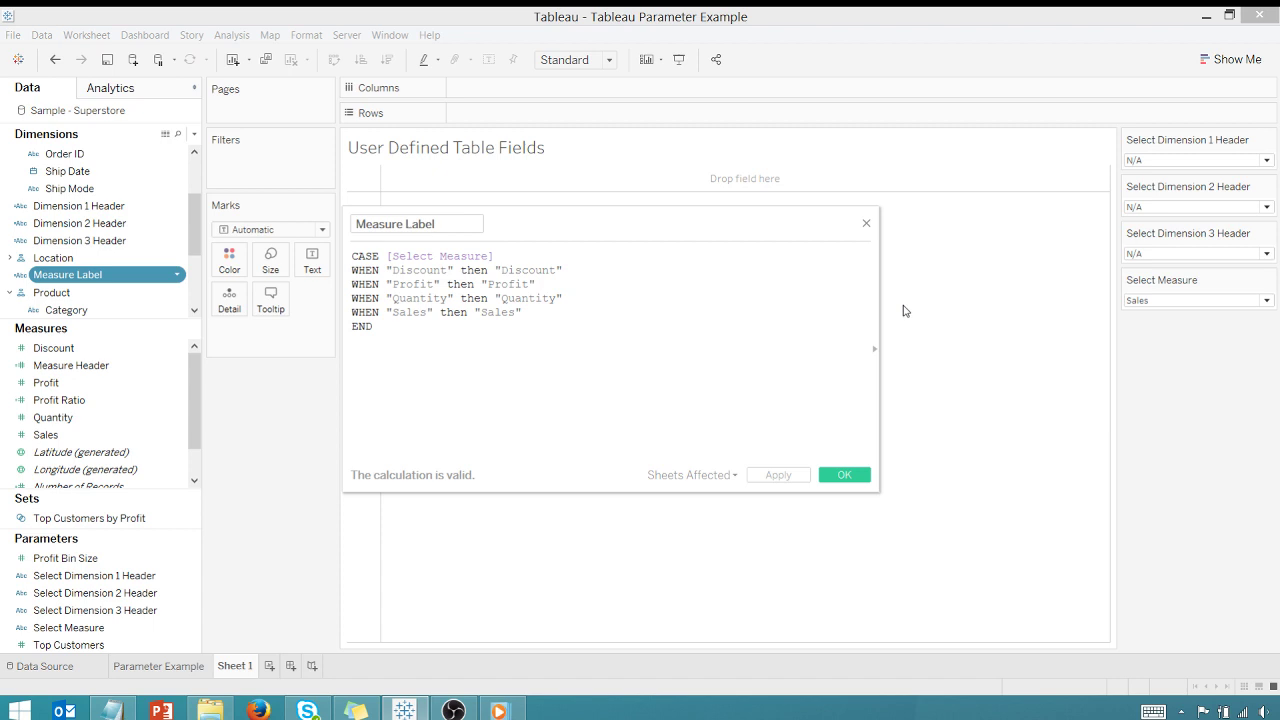
click(845, 478)
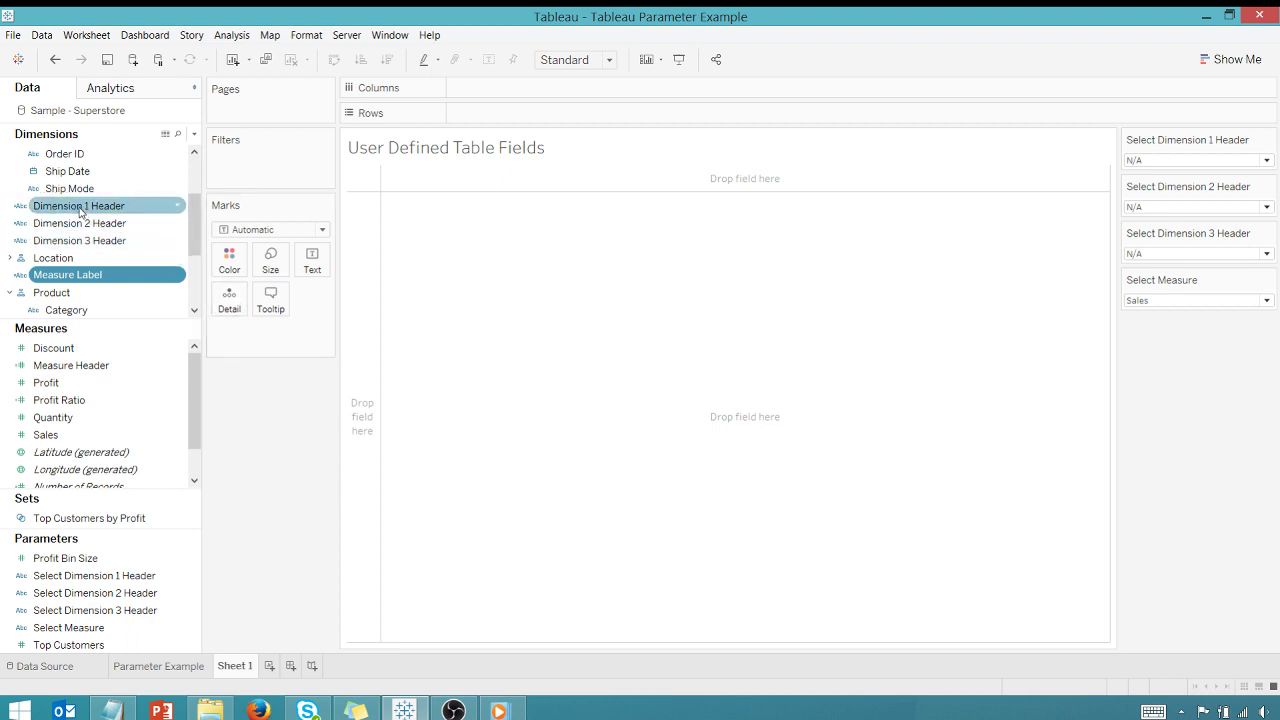
- Add Dimension 1, 2 and 3 Header as row headers and bring in the Measure Header values
drag(81, 212, 526, 114)
click(112, 228)
drag(112, 228, 664, 114)
click(145, 243)
drag(145, 243, 806, 118)
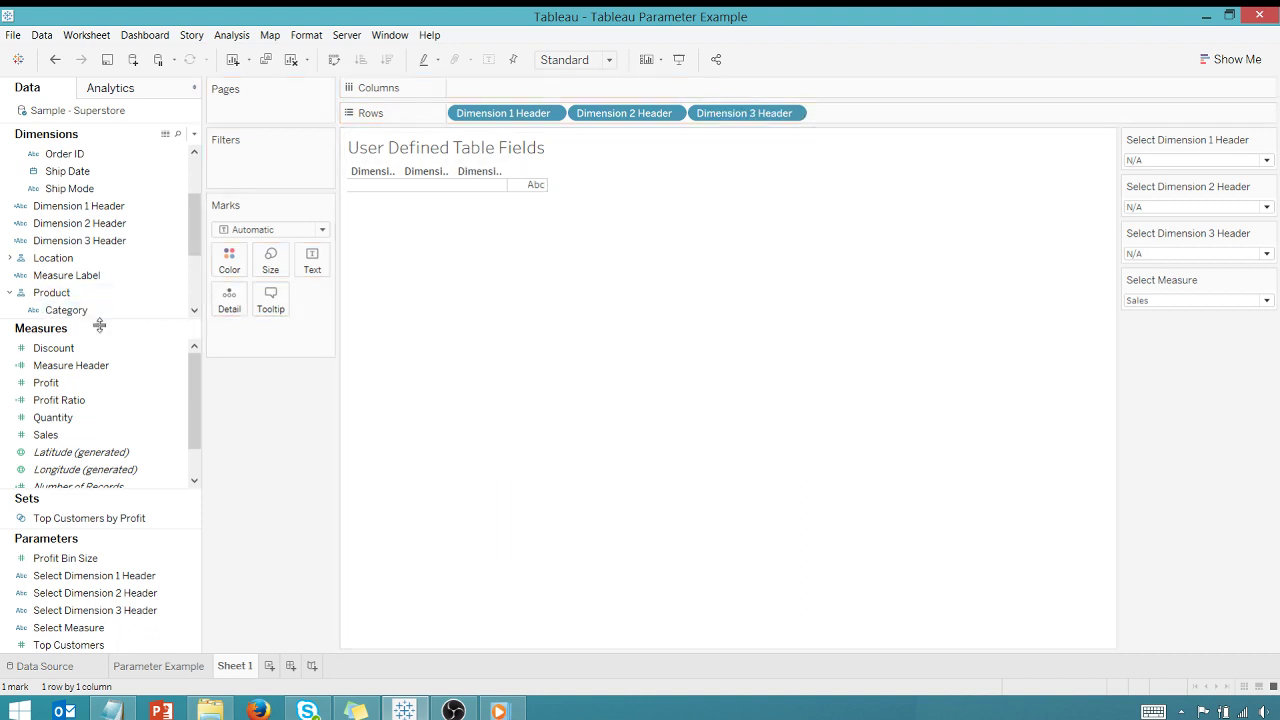
drag(57, 370, 860, 117)
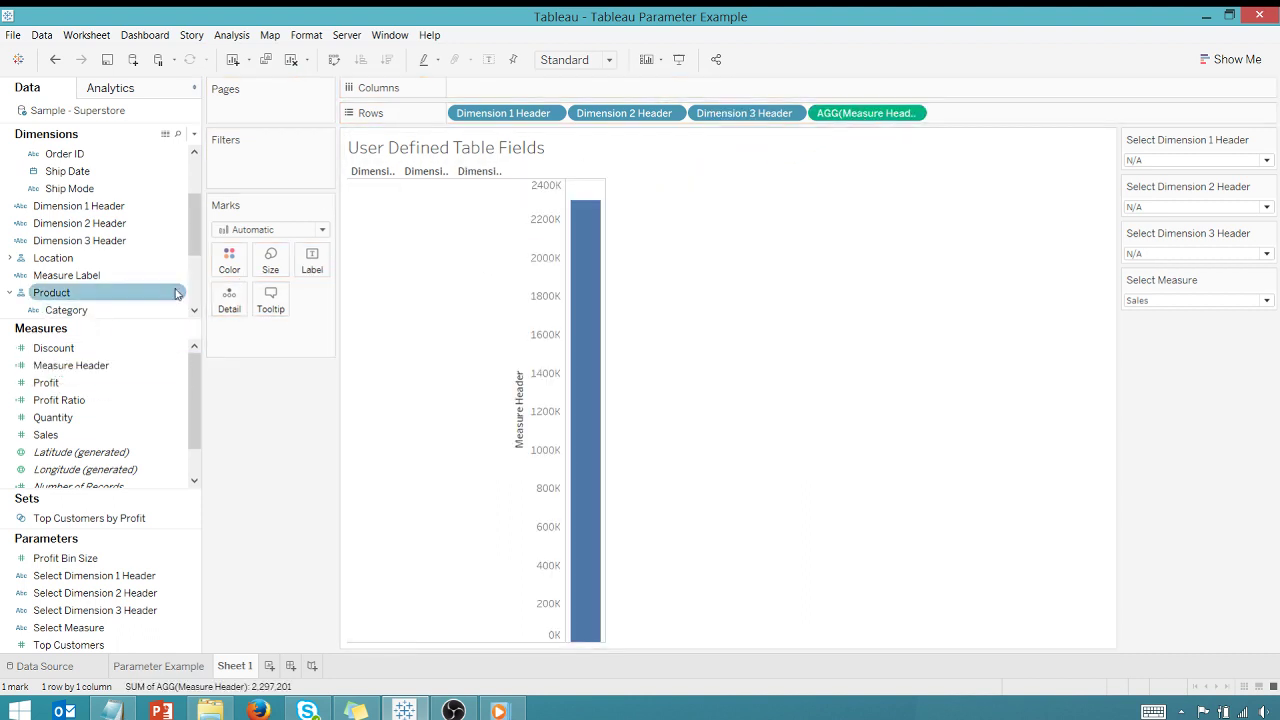
- Convert the view to a text table with Measure Label across the columns
drag(70, 275, 517, 96)
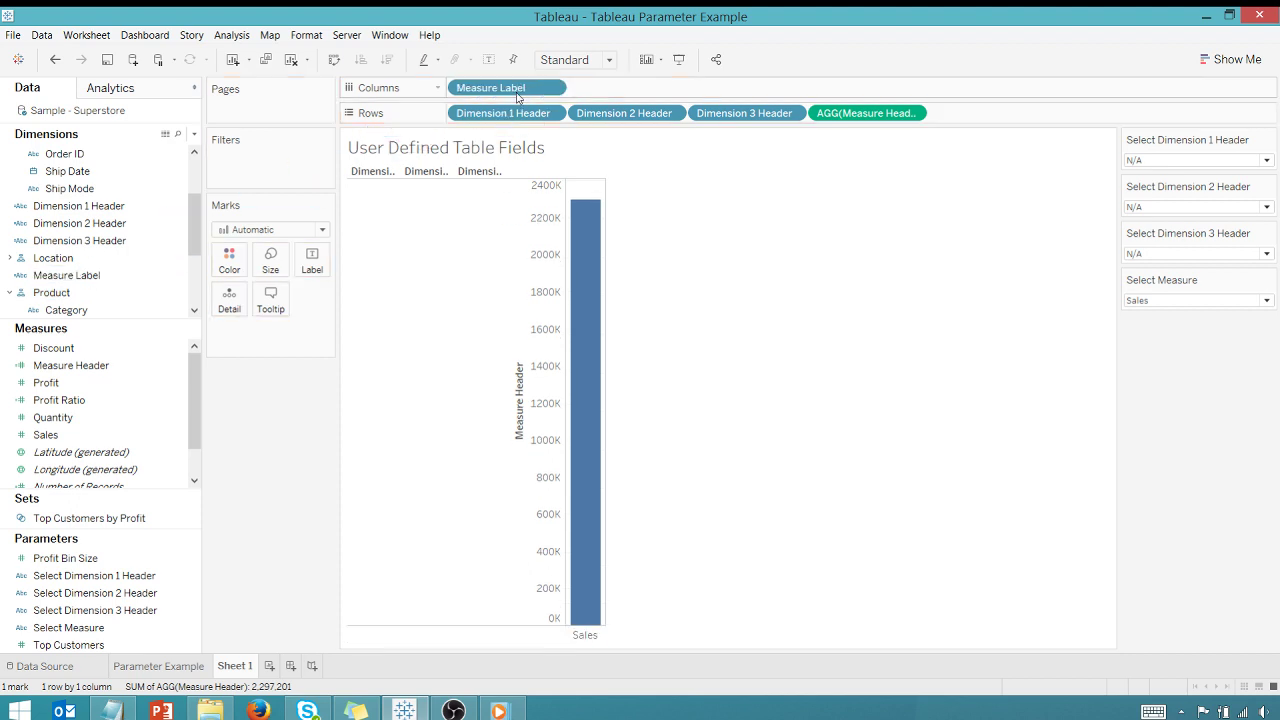
click(1234, 68)
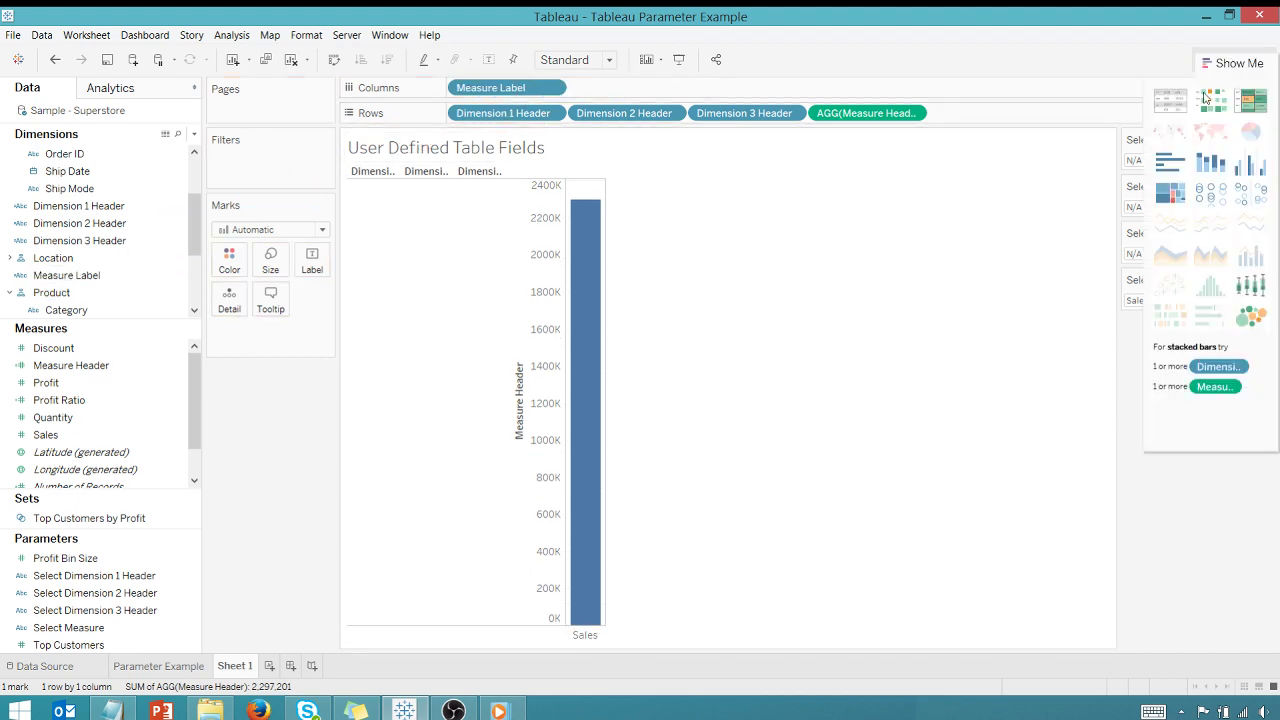
click(1178, 108)
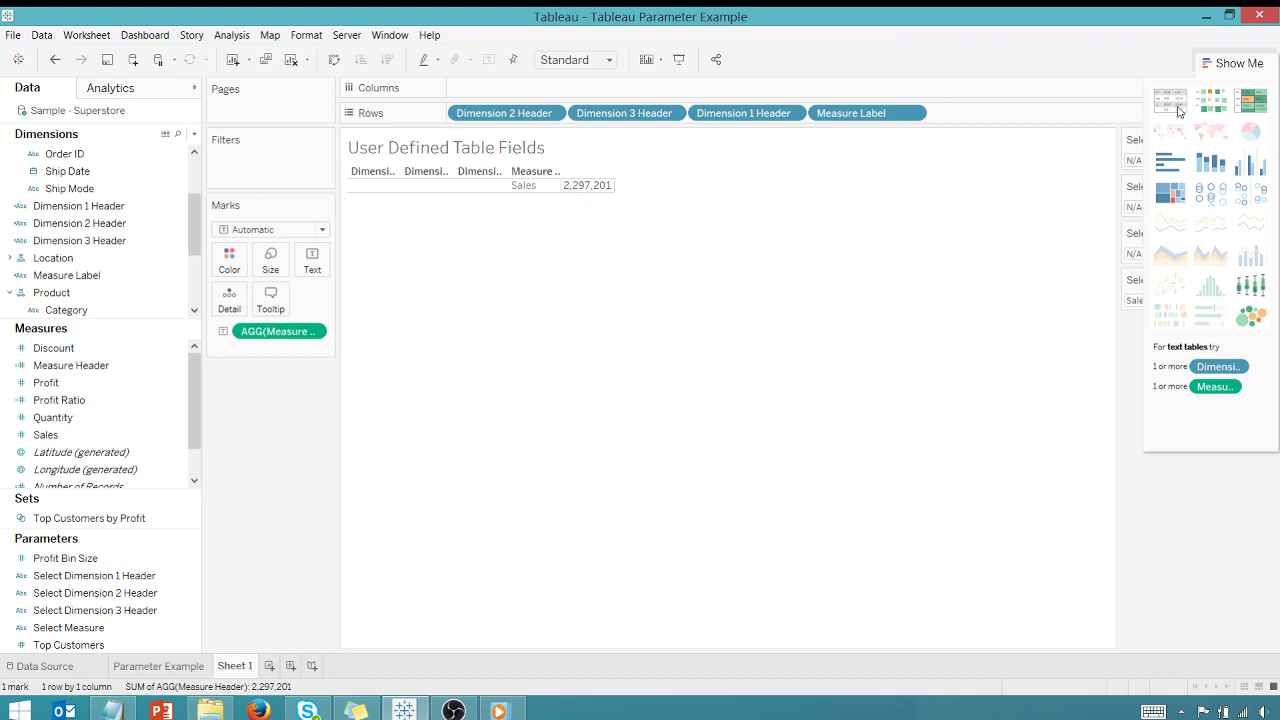
drag(812, 113, 716, 89)
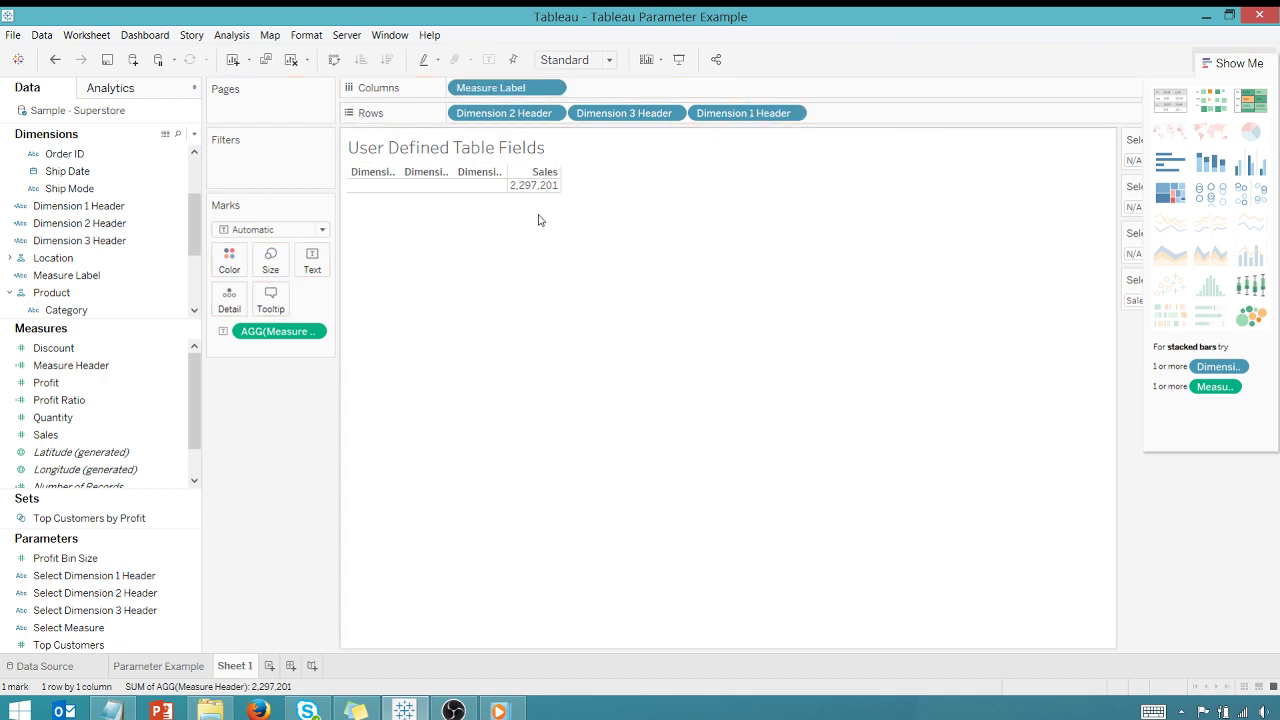
click(1243, 62)
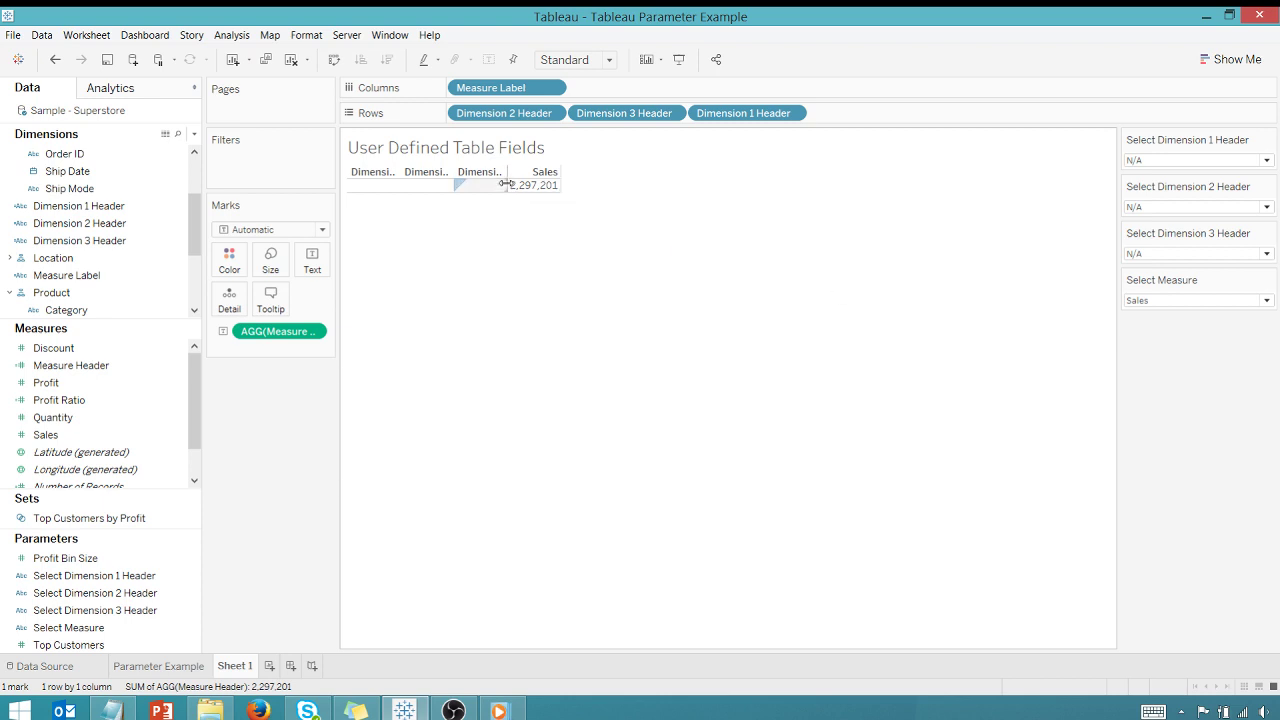
- Widen the Dimension 1 and 2 Header columns and move Dimension 1 Header to the front of Rows
drag(505, 183, 578, 181)
drag(457, 183, 505, 186)
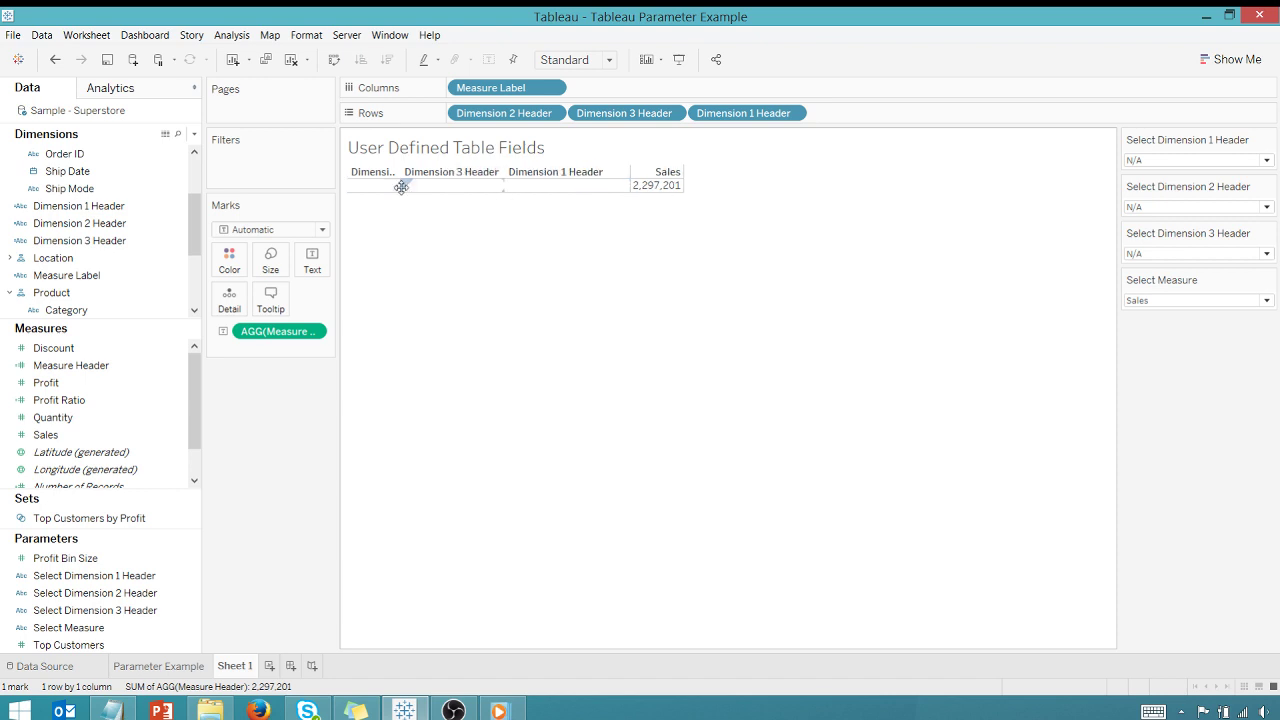
mouse_move(400, 186)
mouse_down()
mouse_move(424, 187)
mouse_move(400, 186)
mouse_up()
click(399, 187)
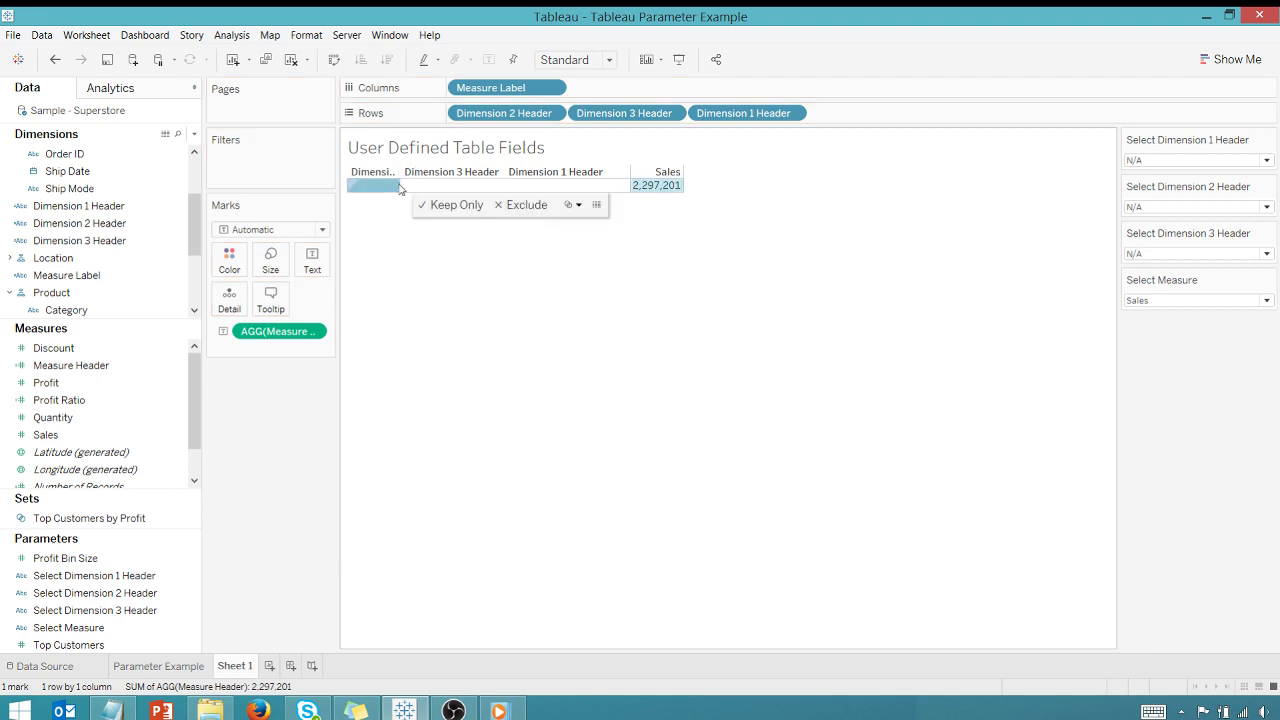
drag(399, 184, 462, 186)
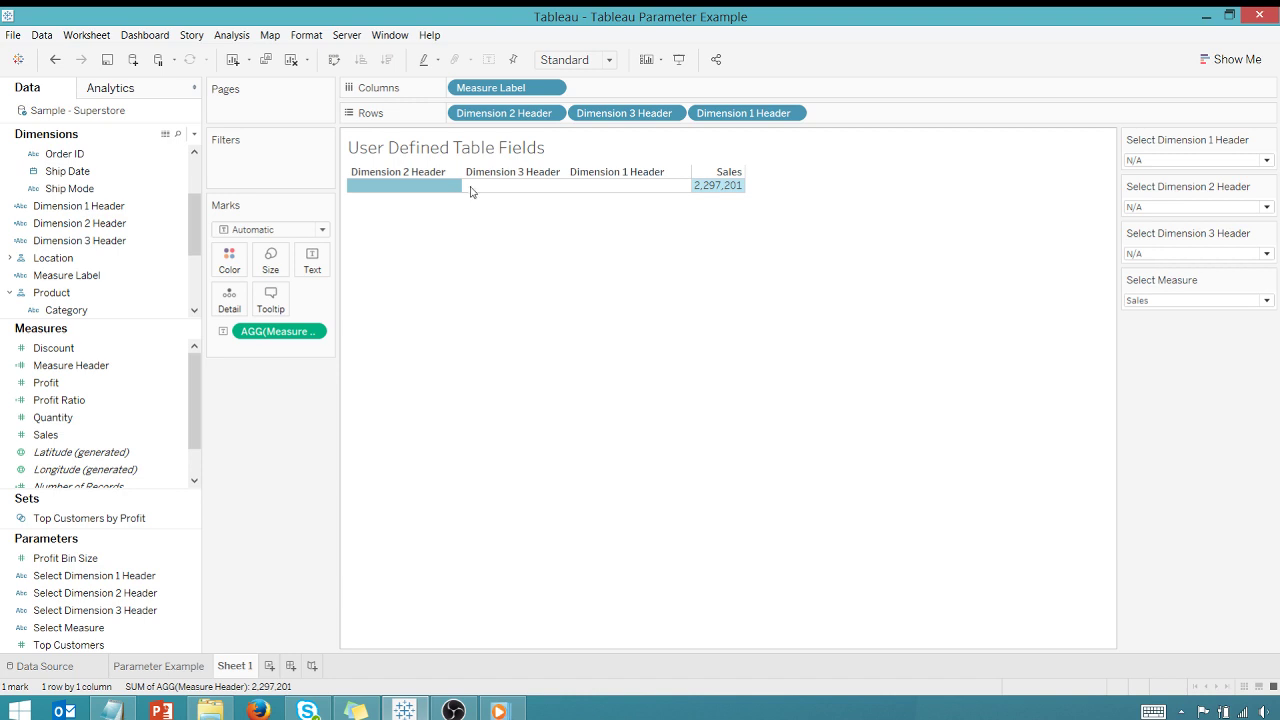
drag(740, 114, 458, 118)
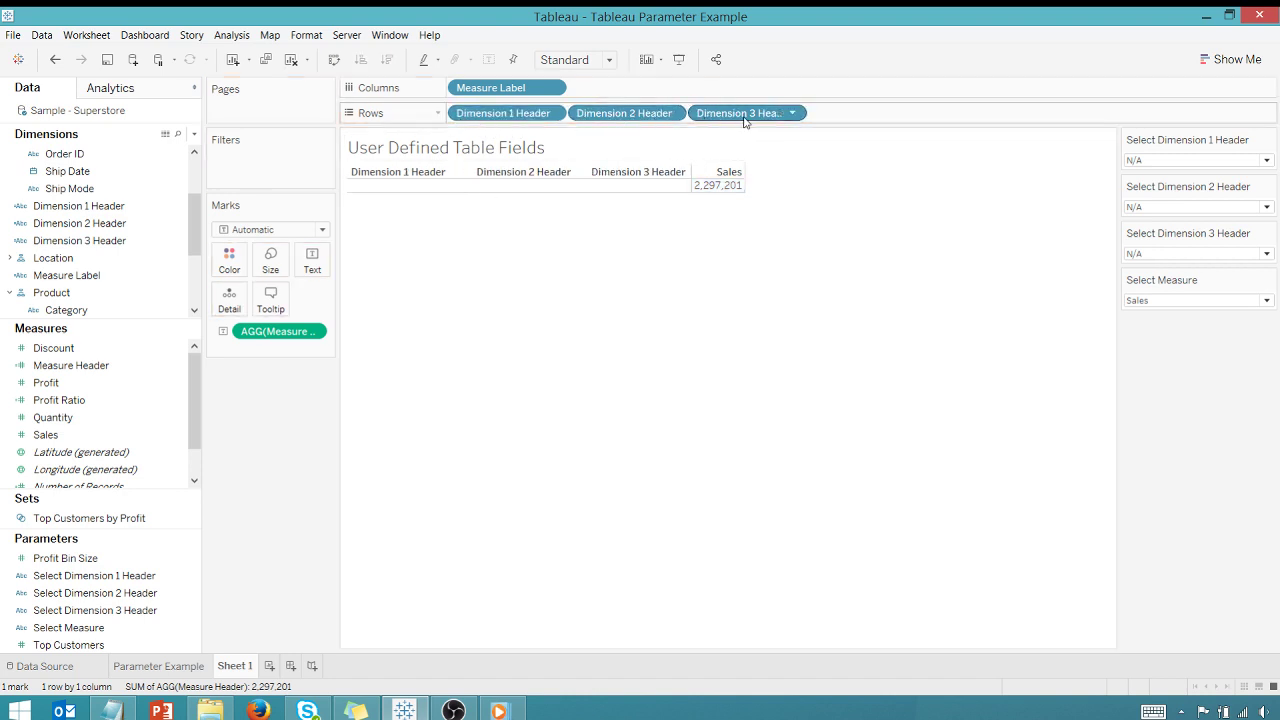
- Set the dimension controls to Category, Sub-Category and Region in that order
click(1266, 162)
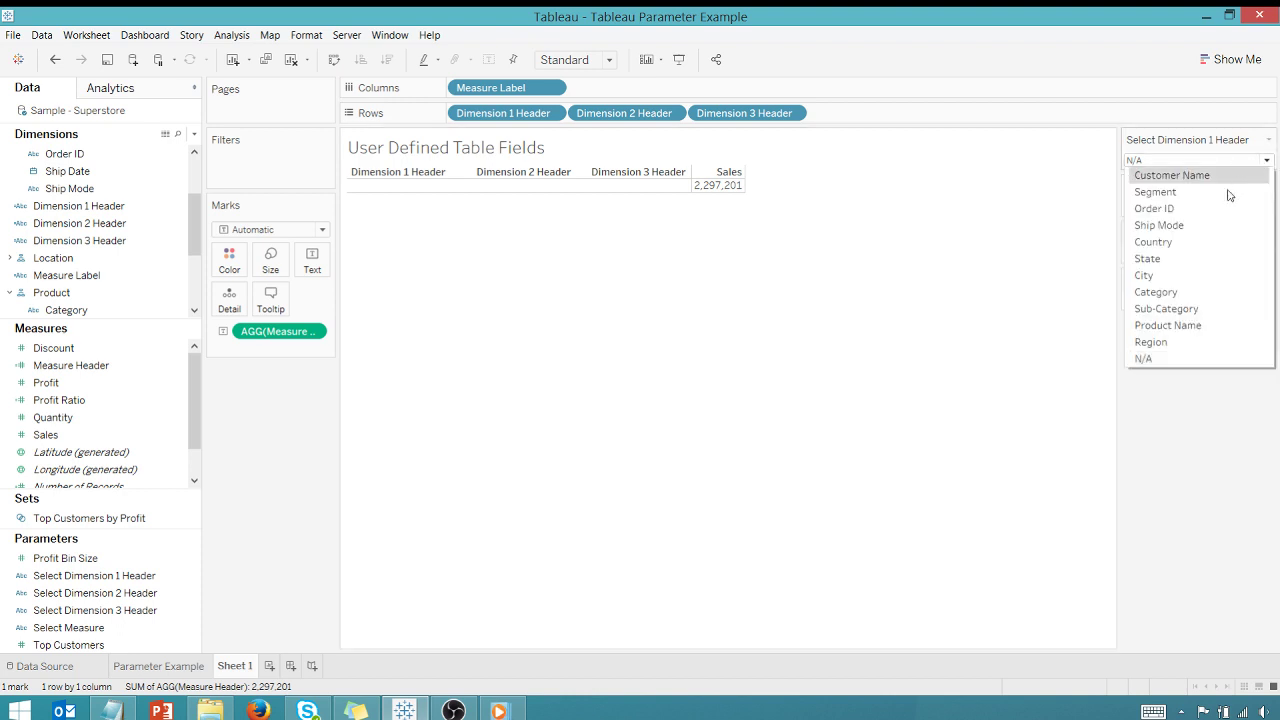
click(1155, 292)
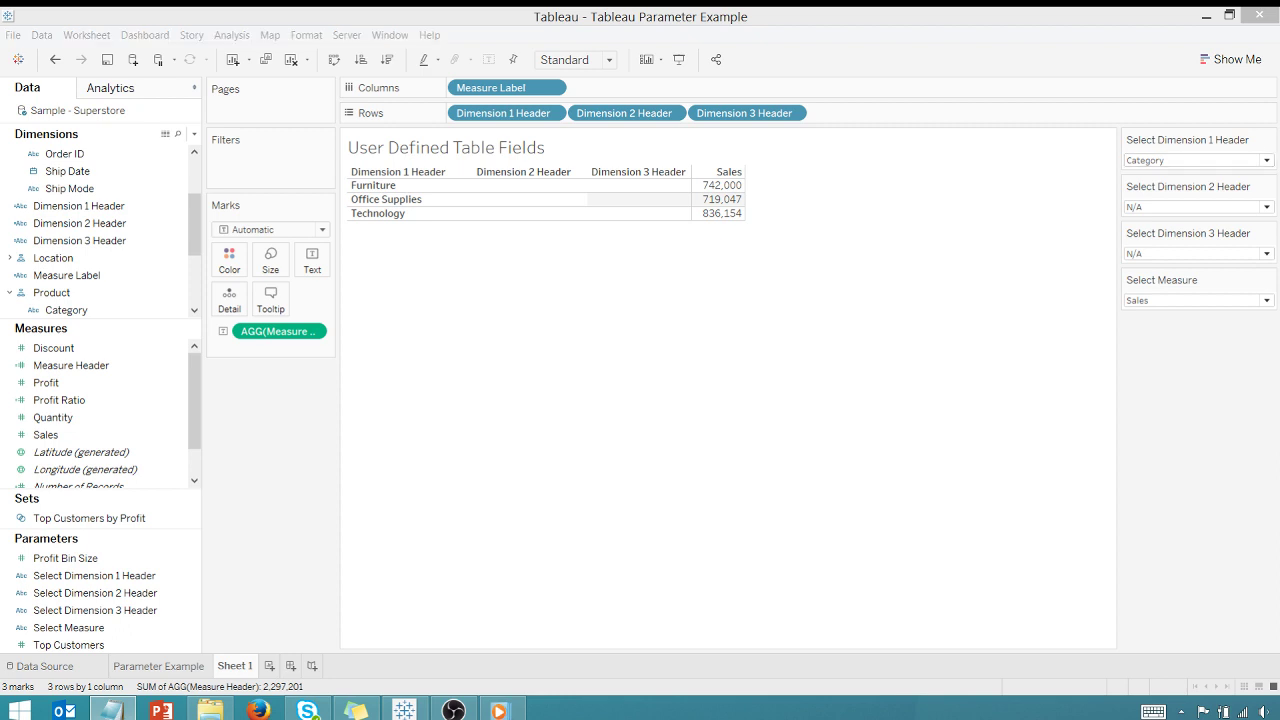
click(1266, 207)
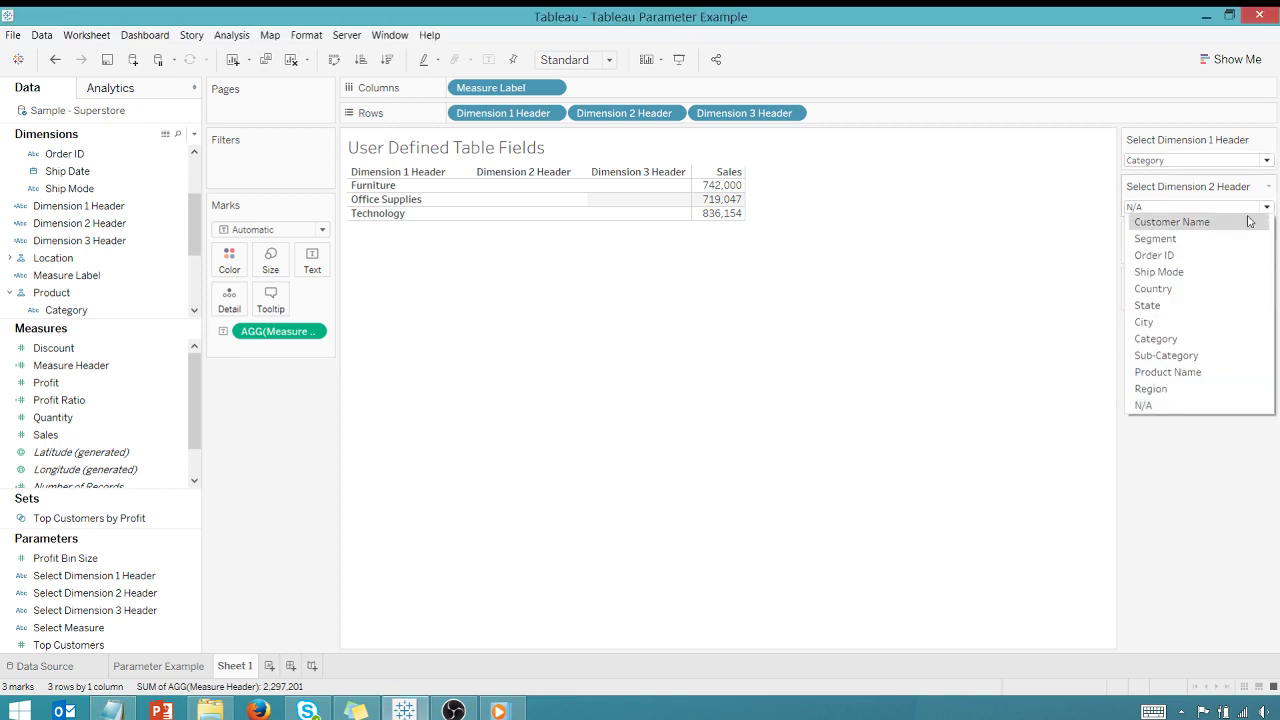
click(1166, 355)
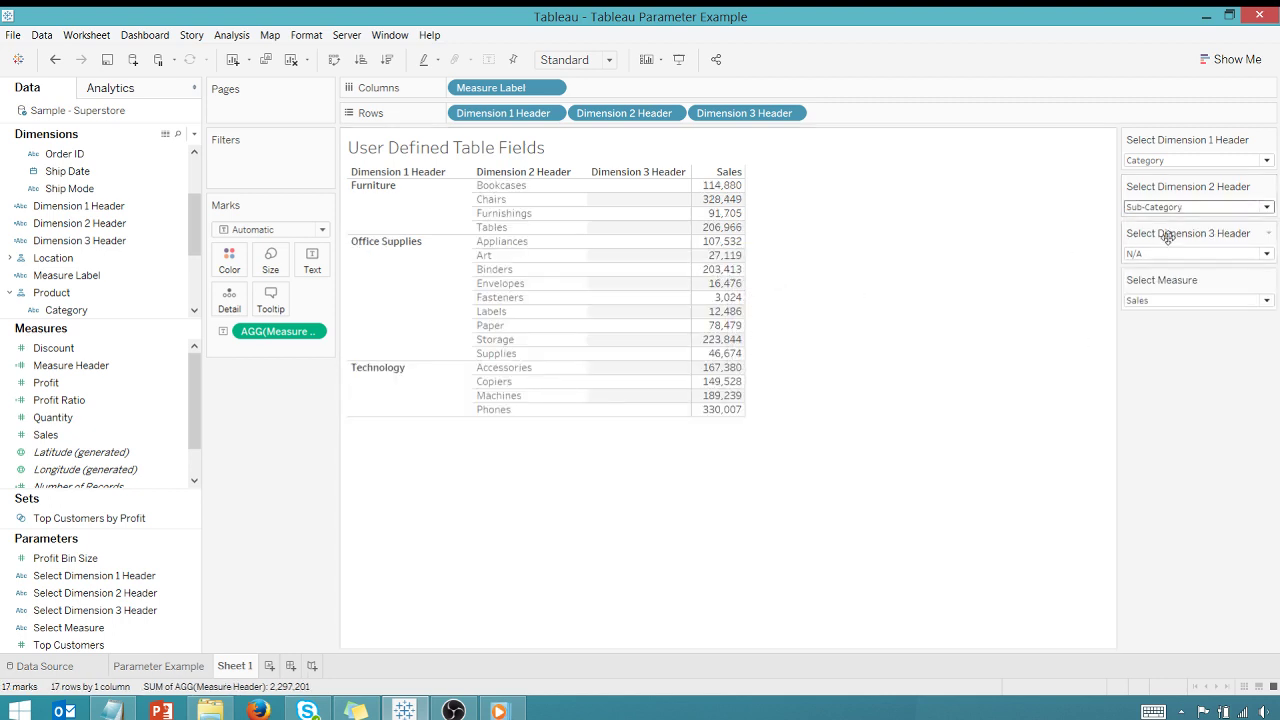
click(1267, 254)
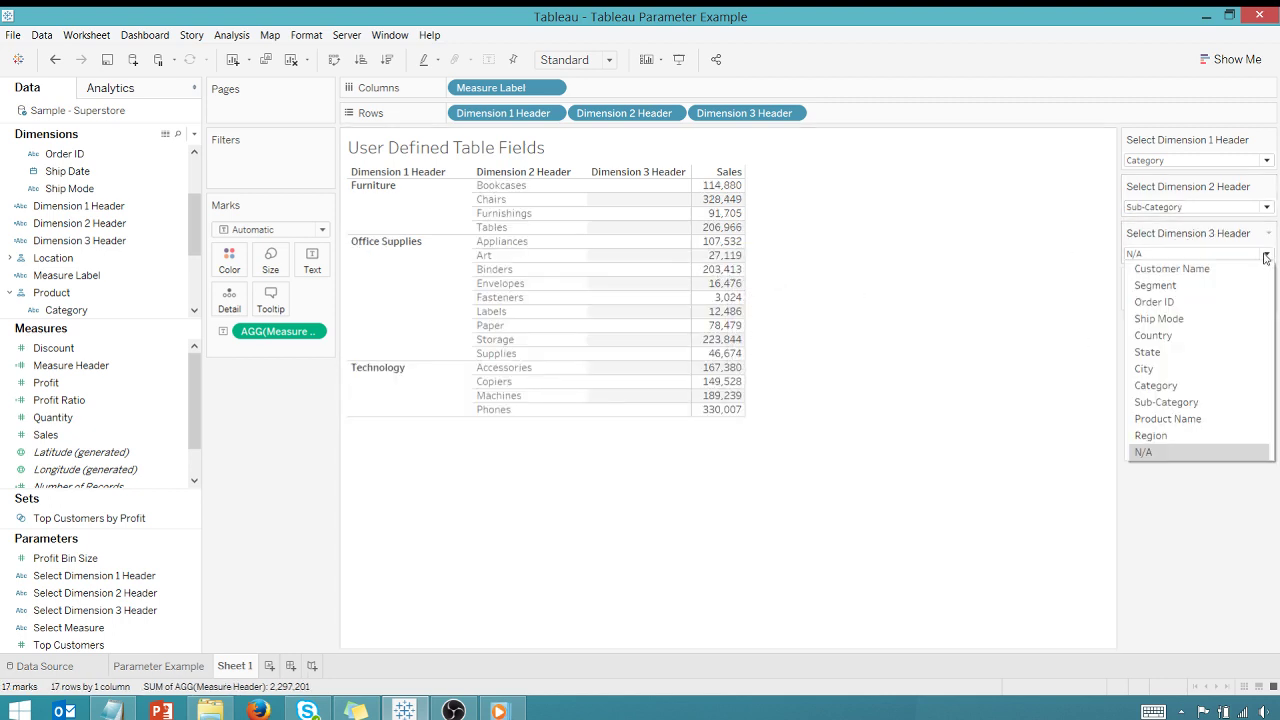
click(1168, 436)
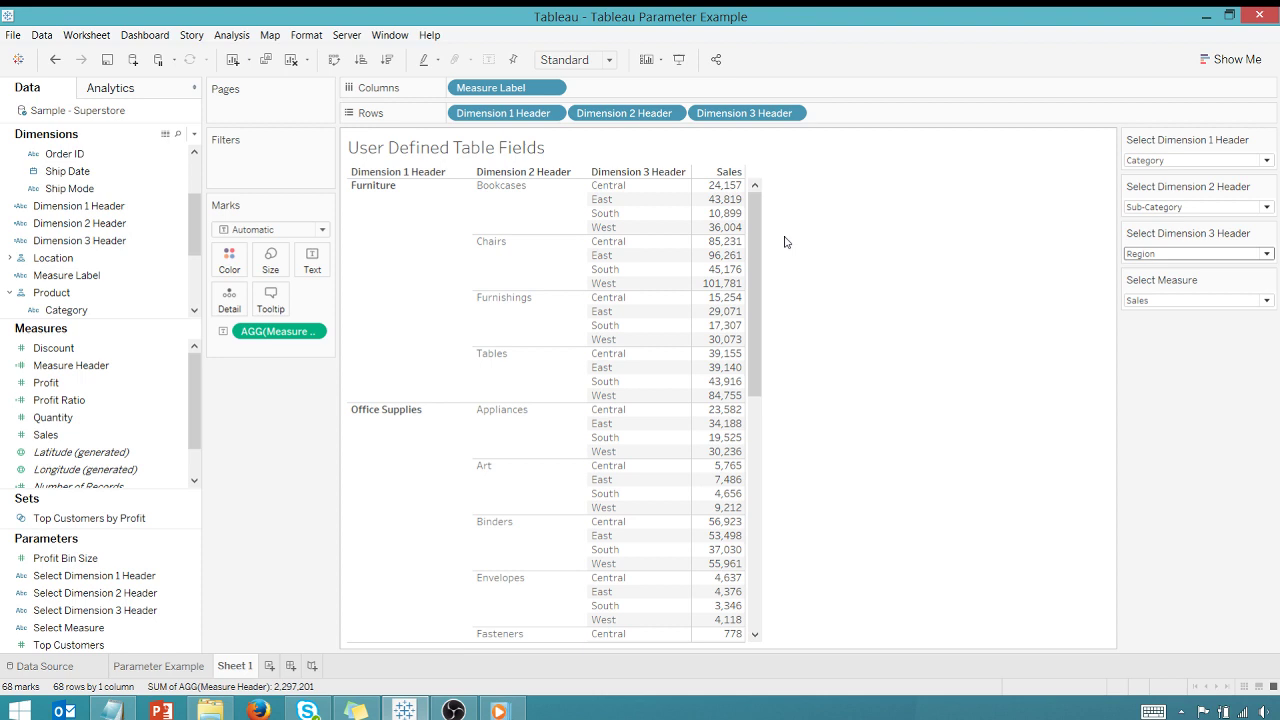
- Switch Select Measure to Discount, widen the value column, try Quantity, then restore Sales
click(1268, 303)
click(1204, 318)
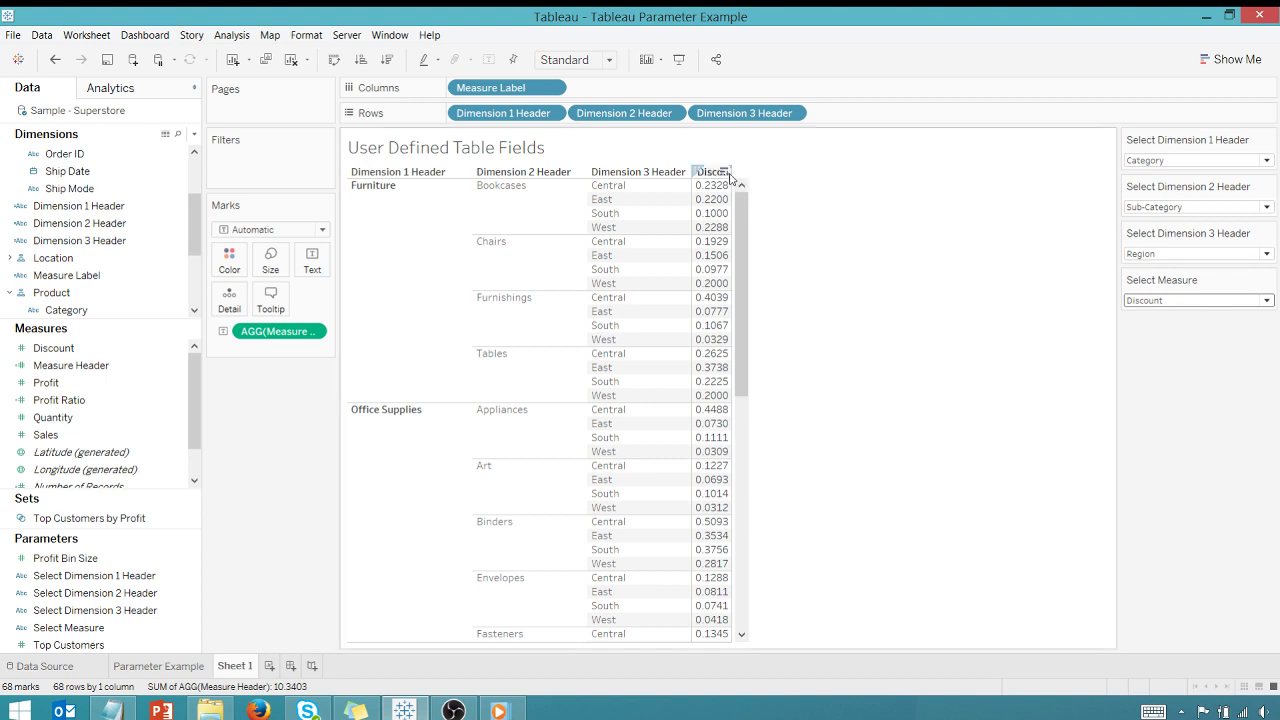
drag(733, 171, 768, 172)
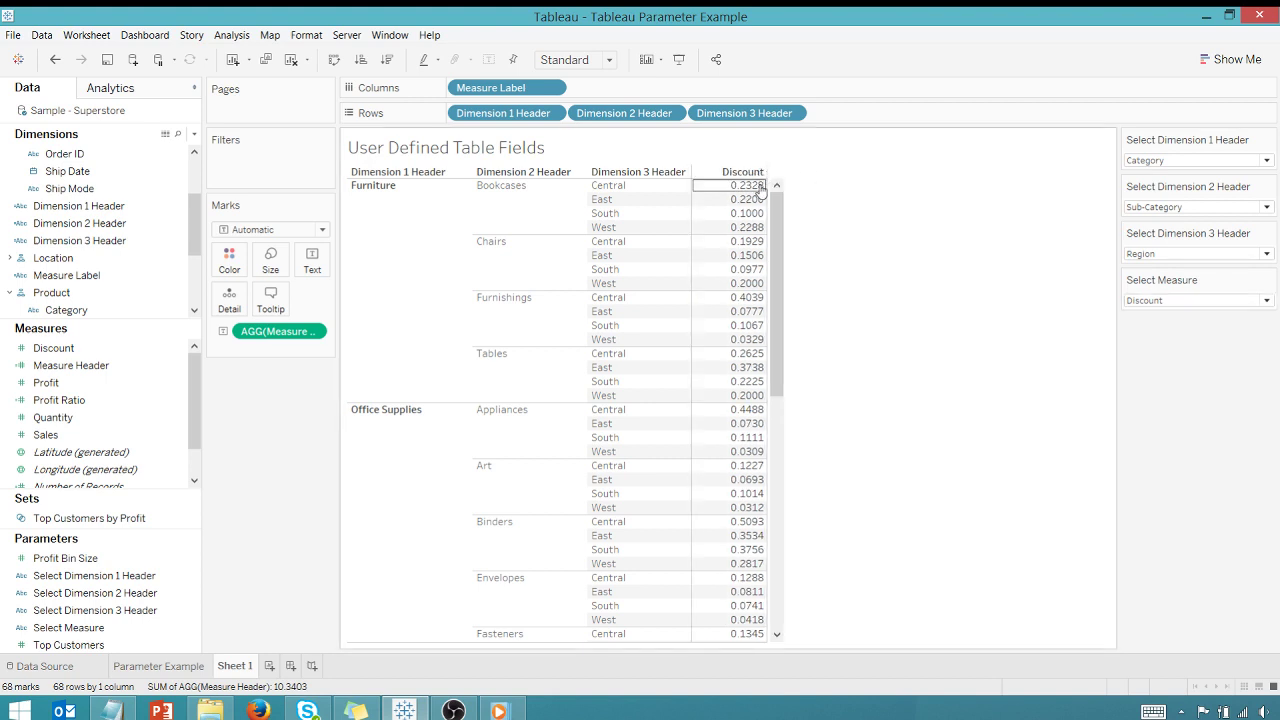
click(1267, 301)
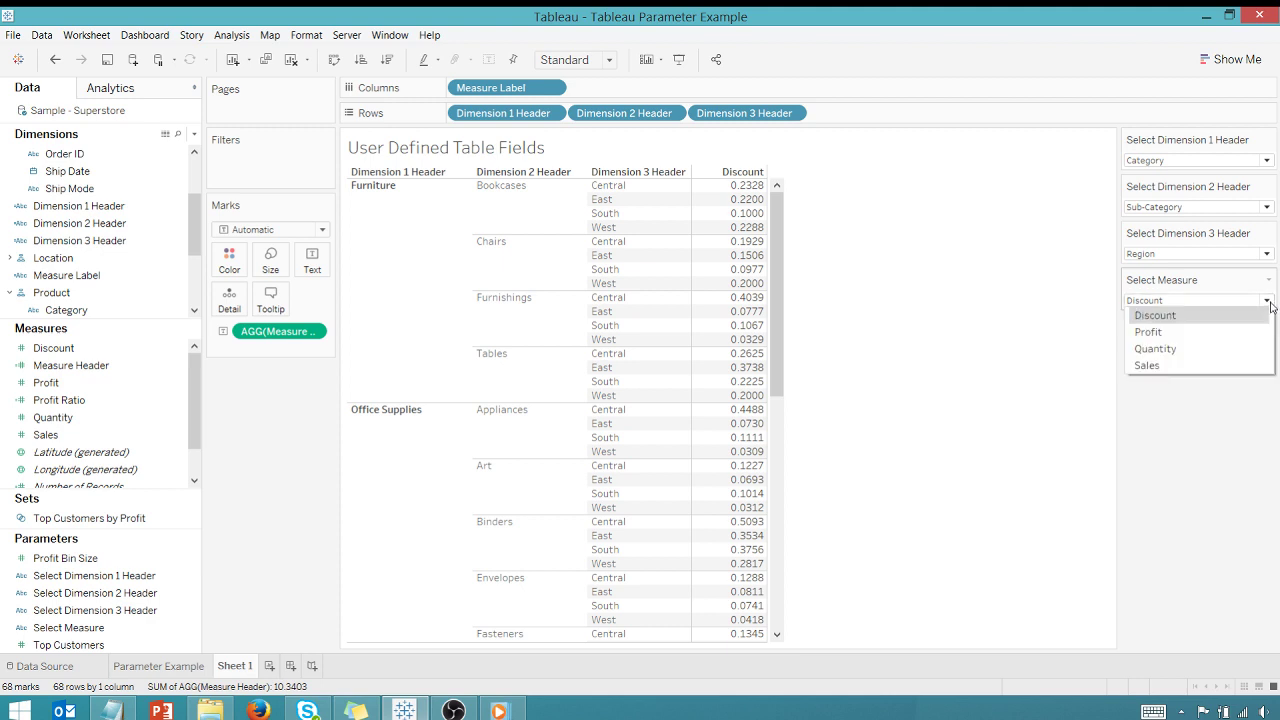
click(1184, 349)
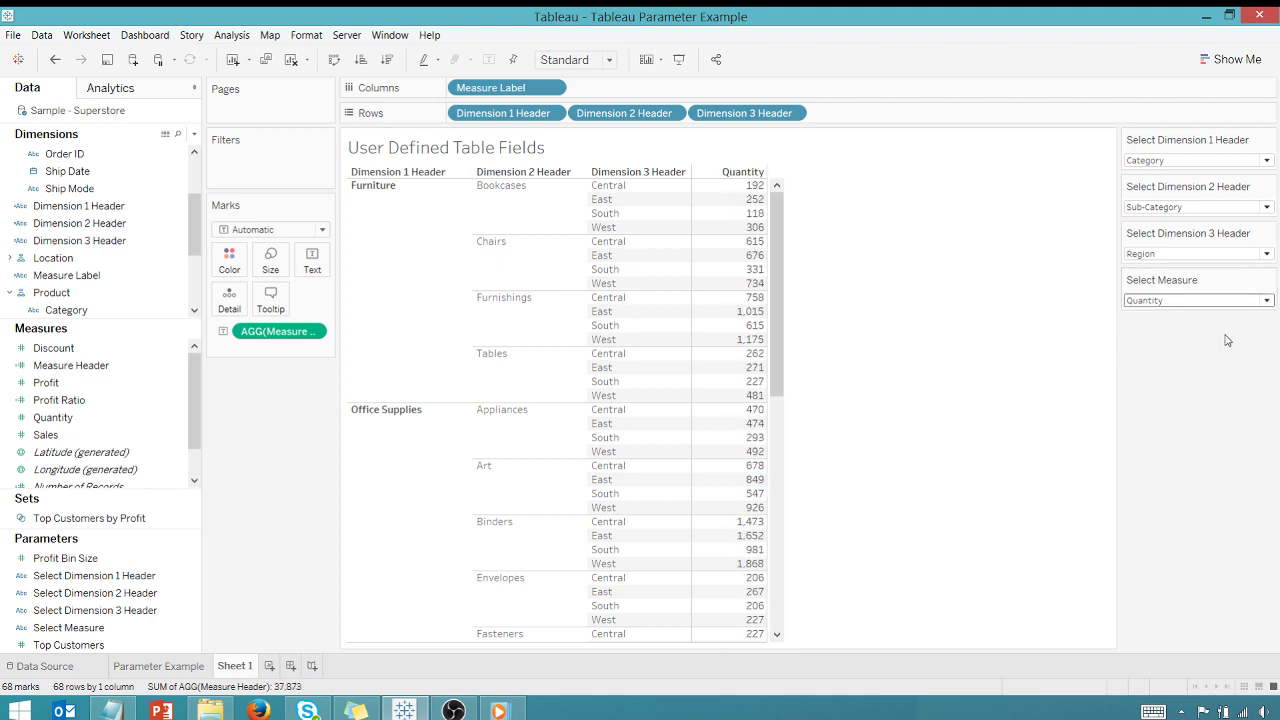
click(1267, 302)
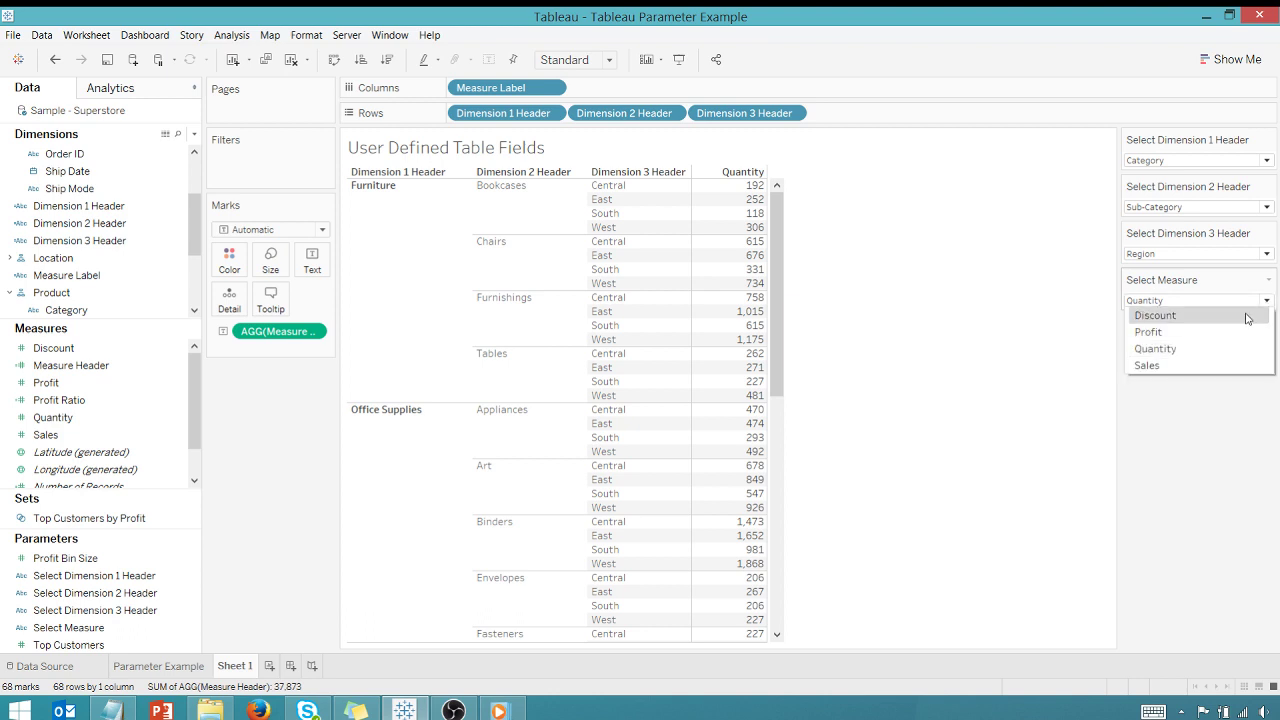
click(1173, 366)
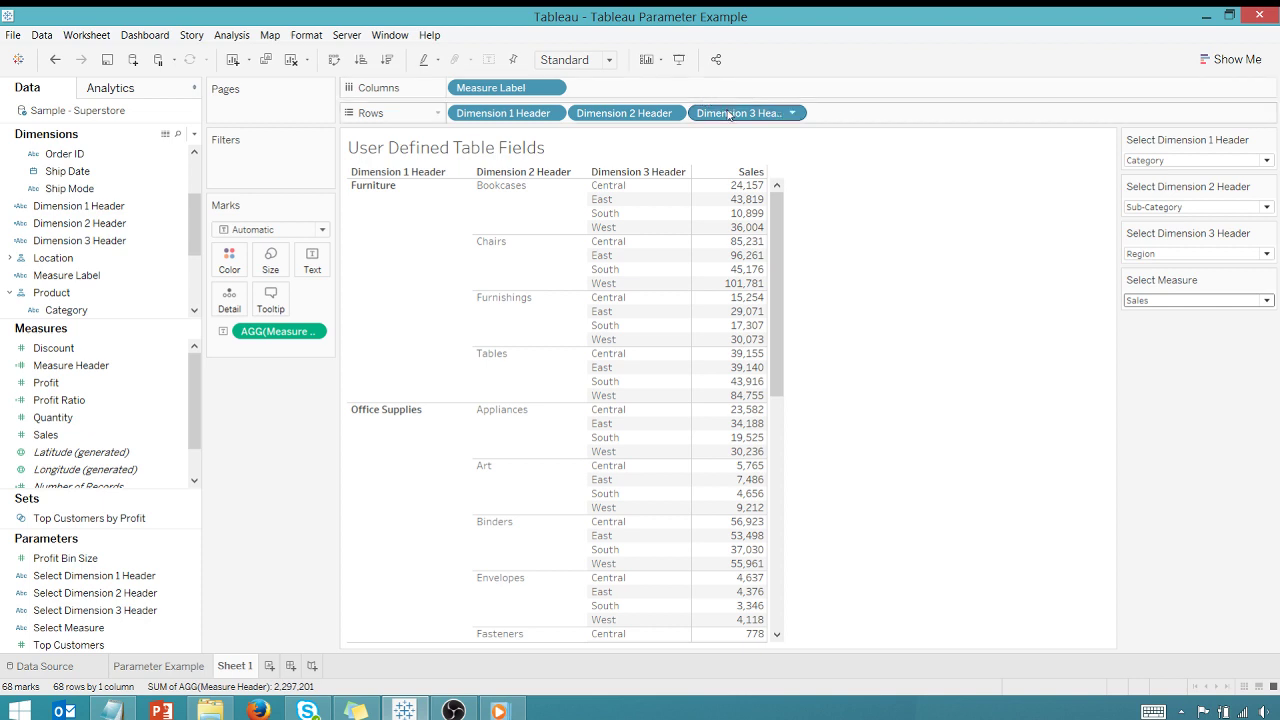
- Move Dimension 3 Header to Columns, then try State and City for Dimension 1 before restoring Category
drag(733, 115, 644, 90)
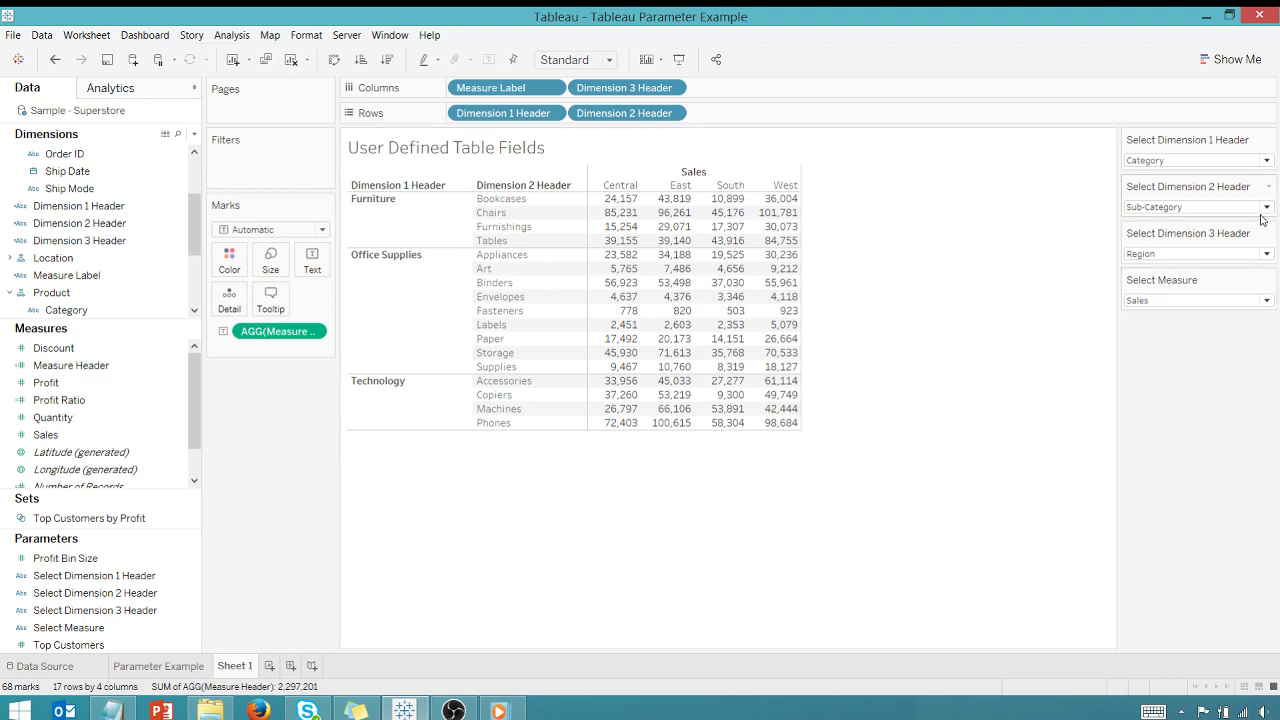
click(1267, 161)
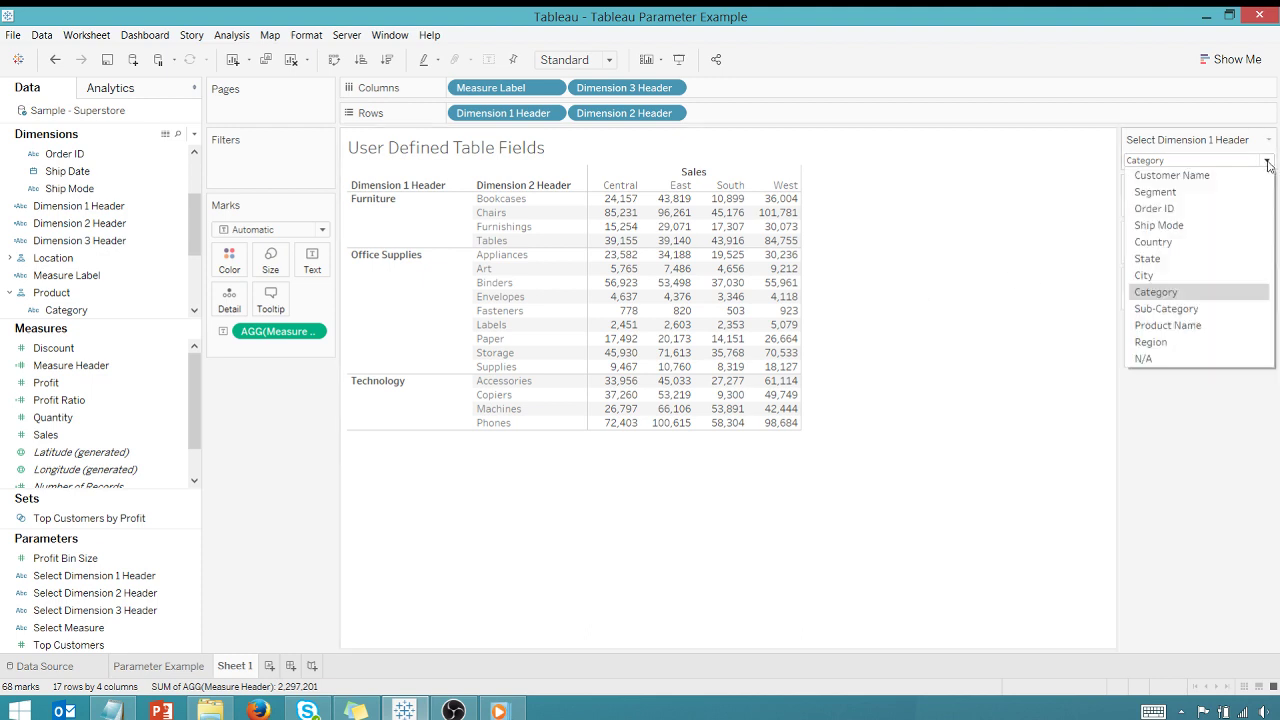
click(1166, 259)
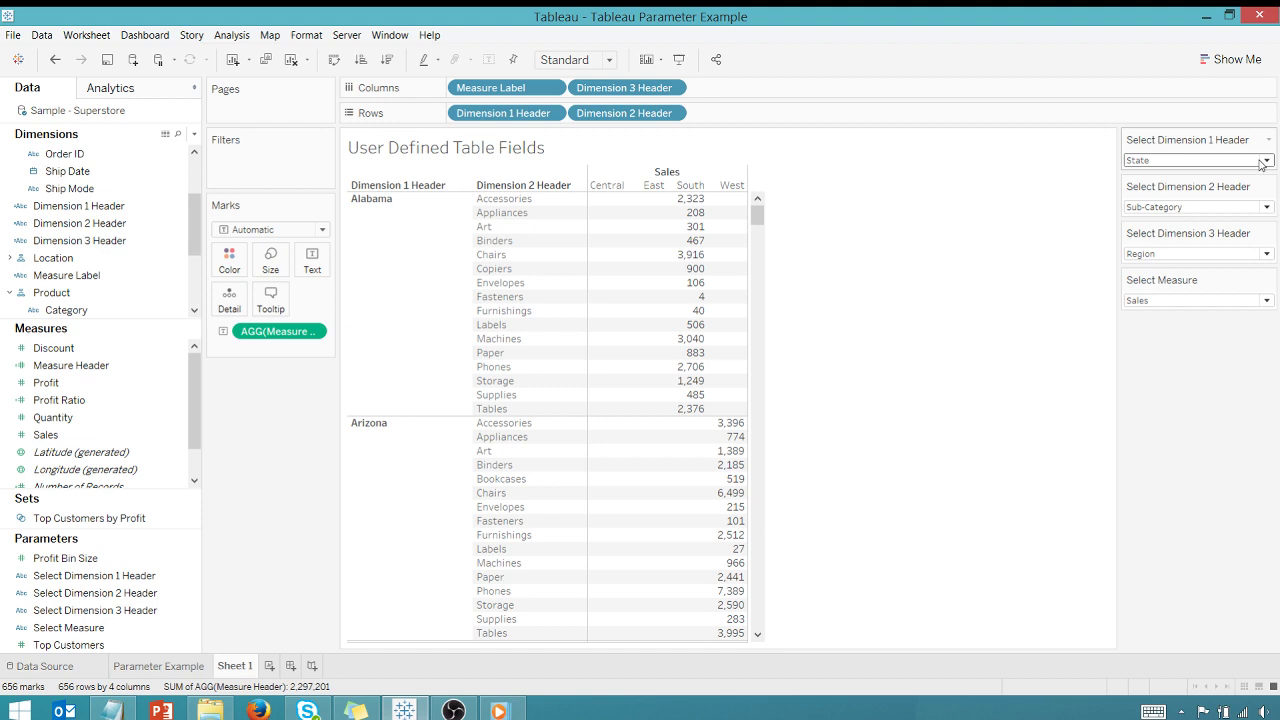
click(1266, 161)
click(1186, 274)
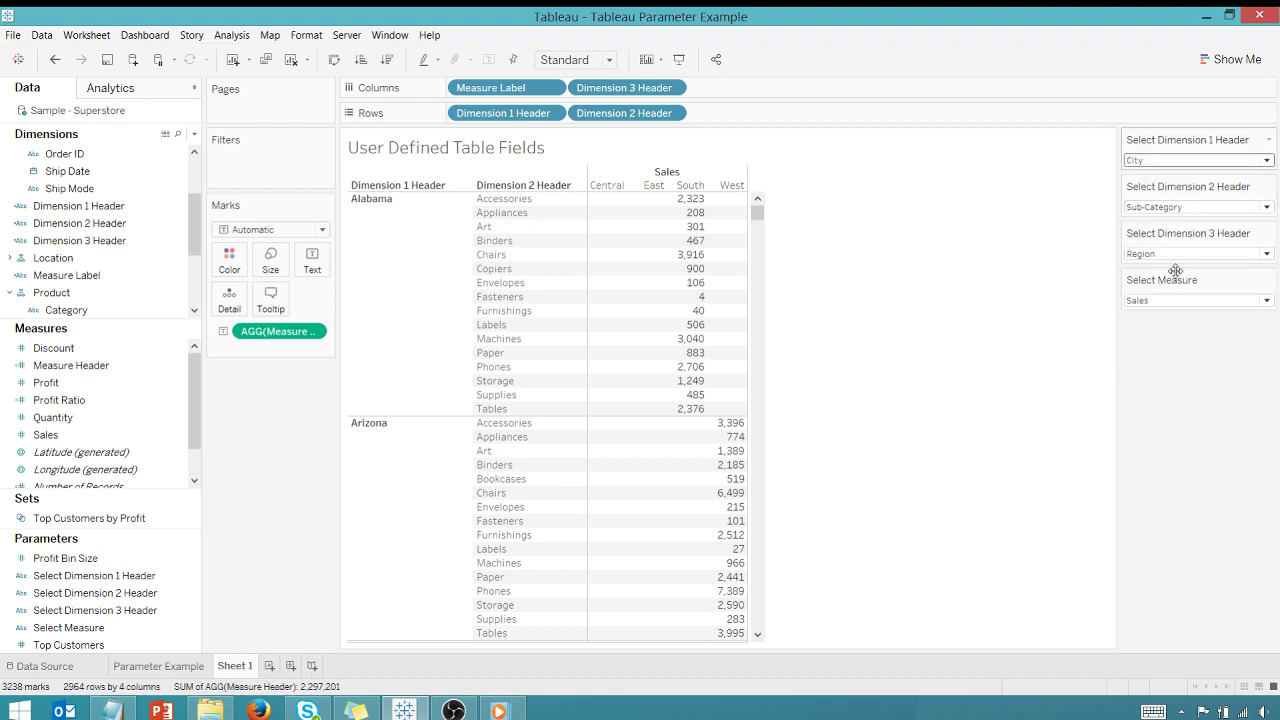
click(1266, 161)
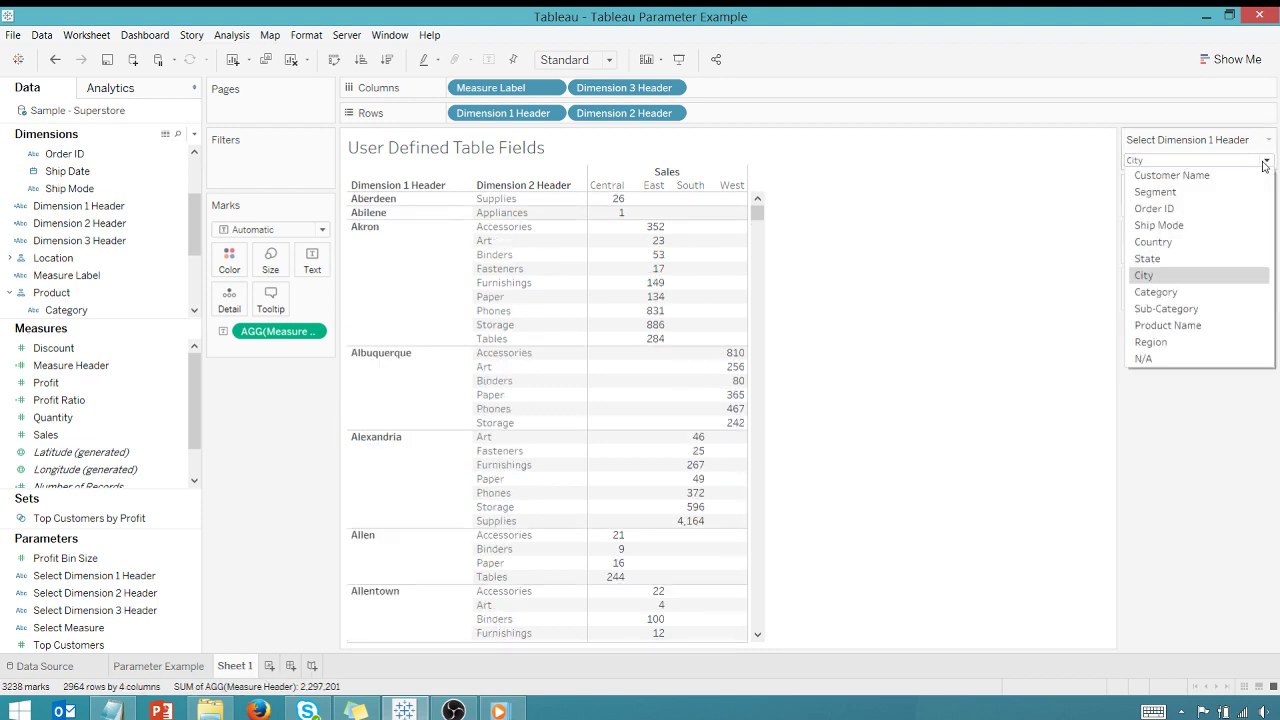
click(1172, 293)
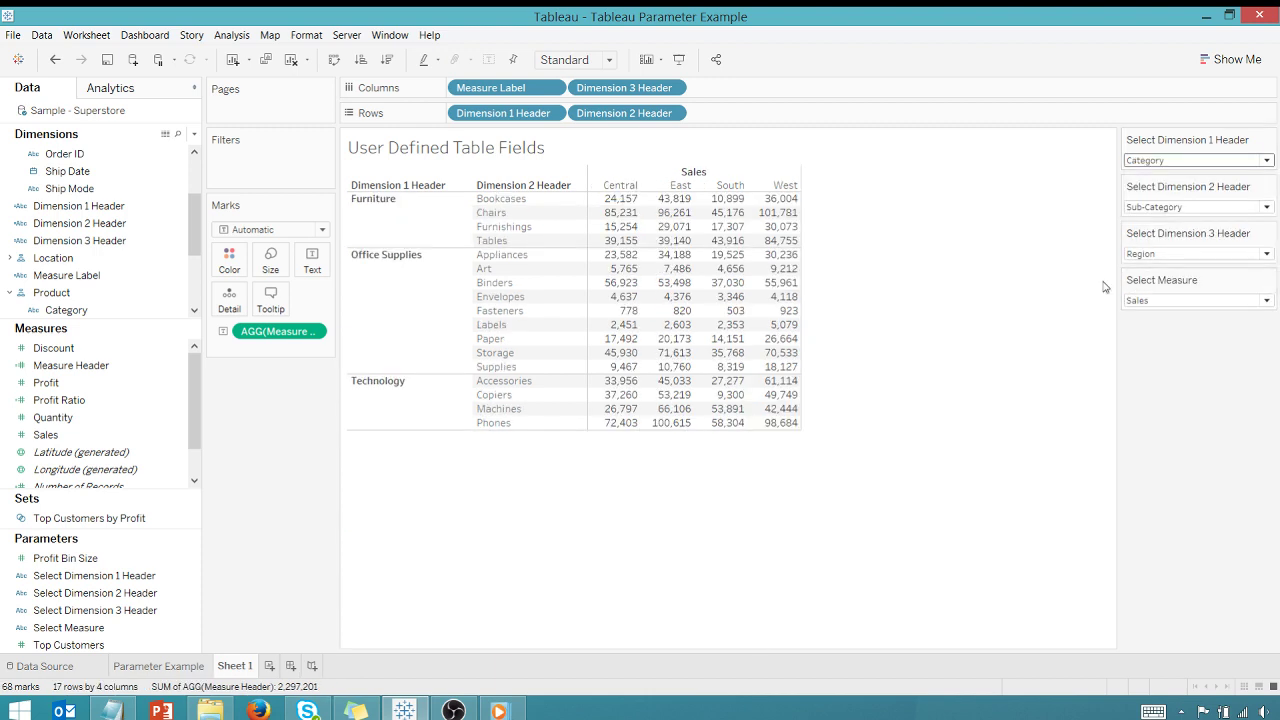